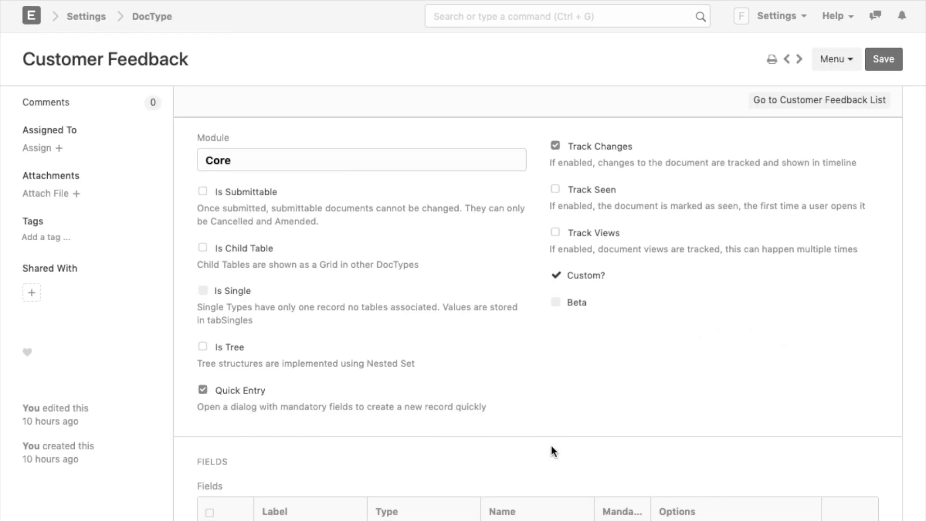
Step: Scroll through the new Customer Feedback form to review its order details, service checkboxes and feedback fields
scroll(551, 445, down, 5)
scroll(551, 445, down, 8)
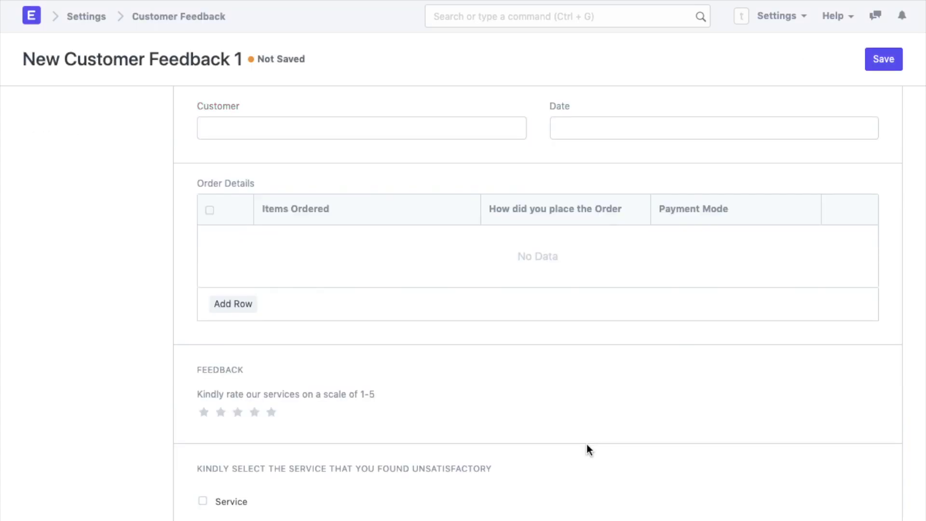
scroll(586, 444, down, 5)
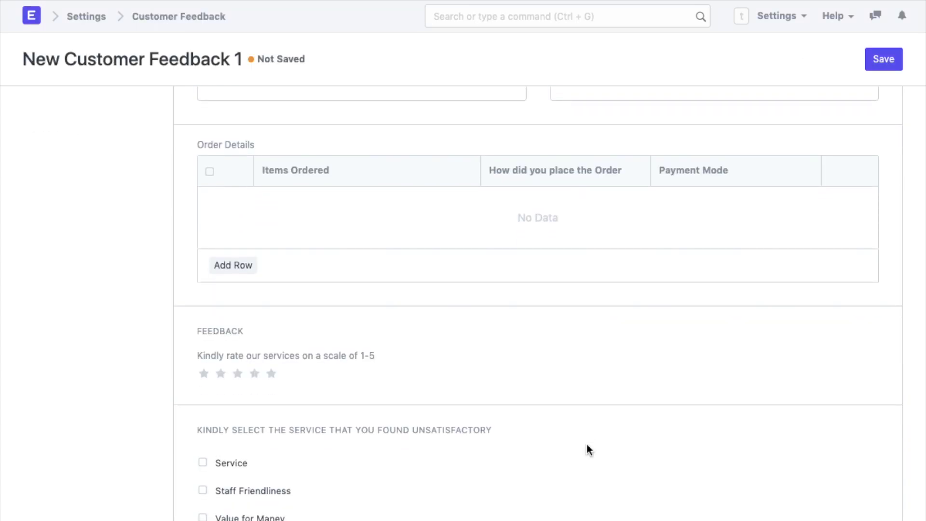
scroll(587, 449, down, 4)
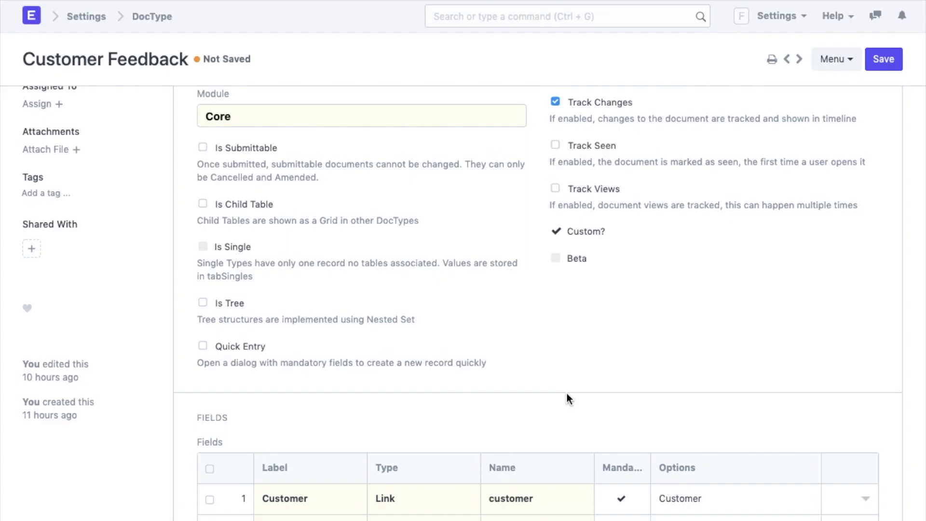
Step: Set the DocType's Auto Name to format: CRM-CF-{MM}-{YYYY}-{####} and expand View Settings
scroll(566, 395, down, 4)
scroll(569, 399, down, 5)
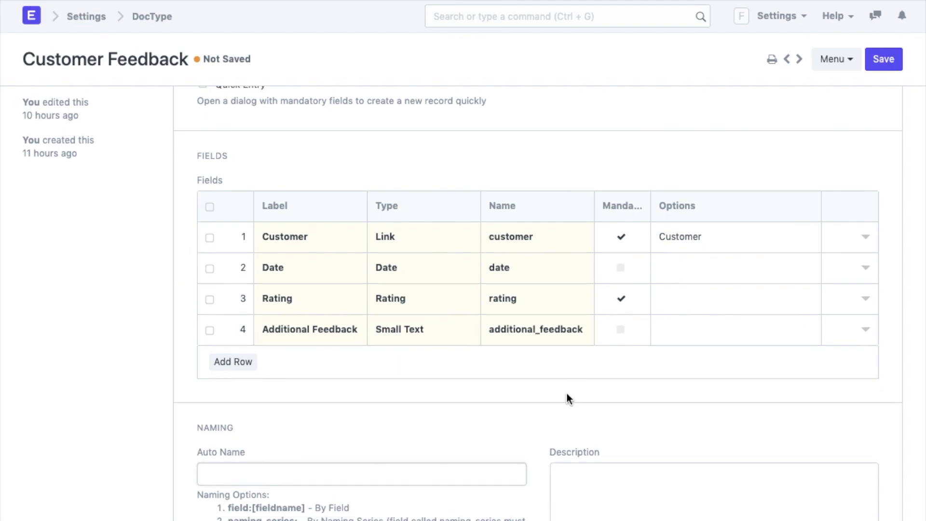
scroll(567, 393, down, 2)
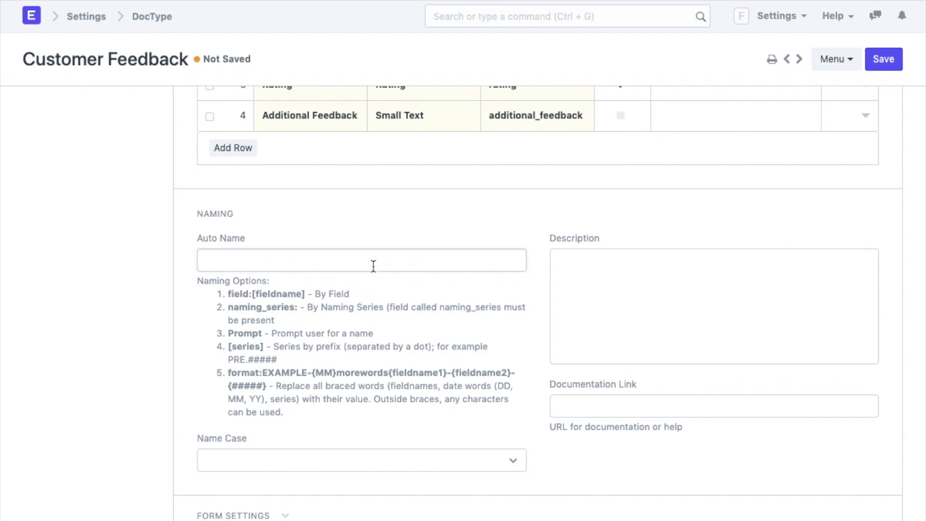
text(format: CRM)
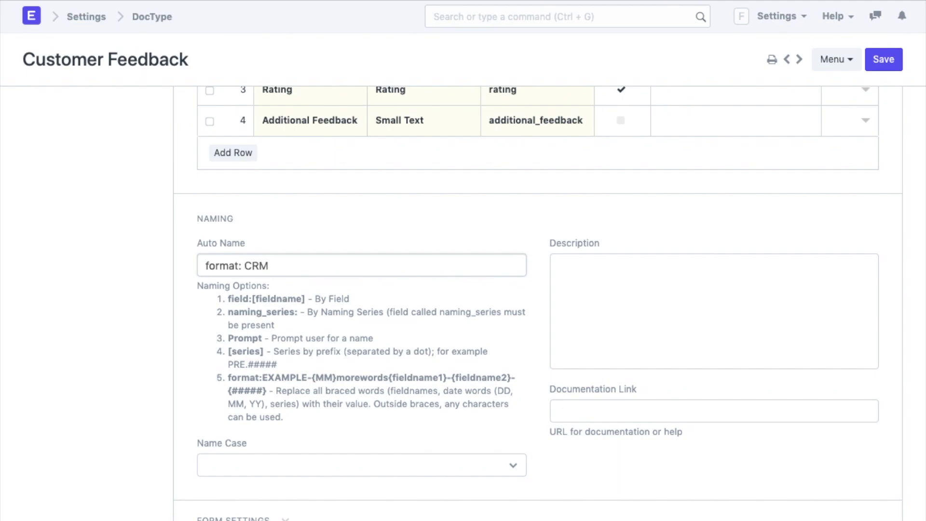
text(-CF-{}MM}-{YYYY}-{)
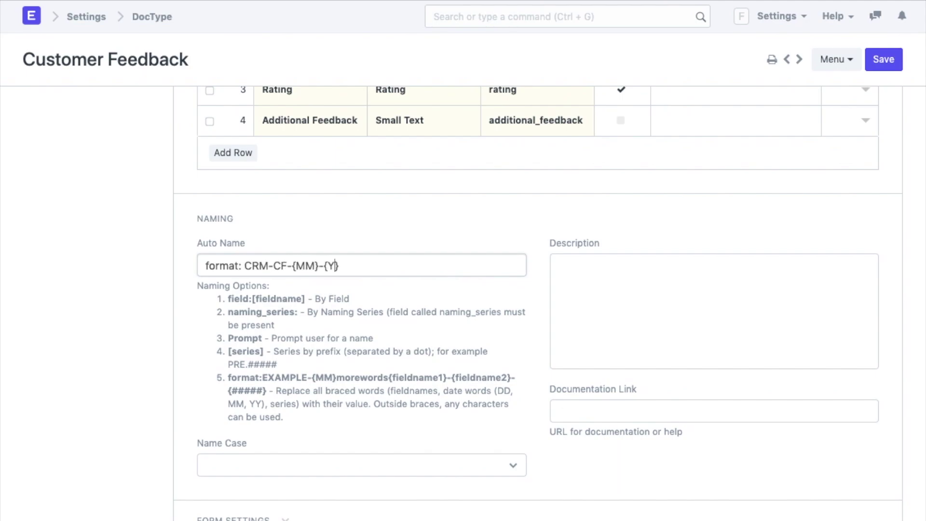
text(####)
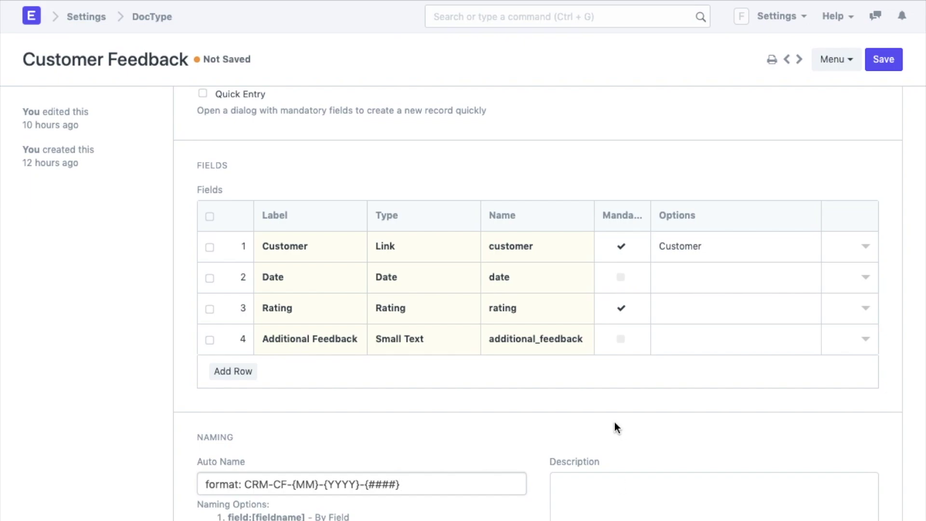
scroll(614, 421, down, 5)
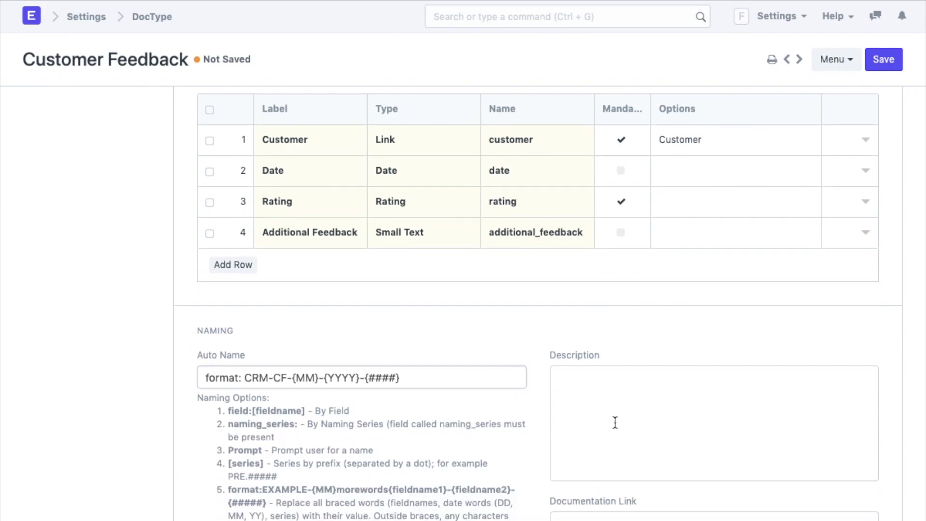
scroll(614, 422, down, 6)
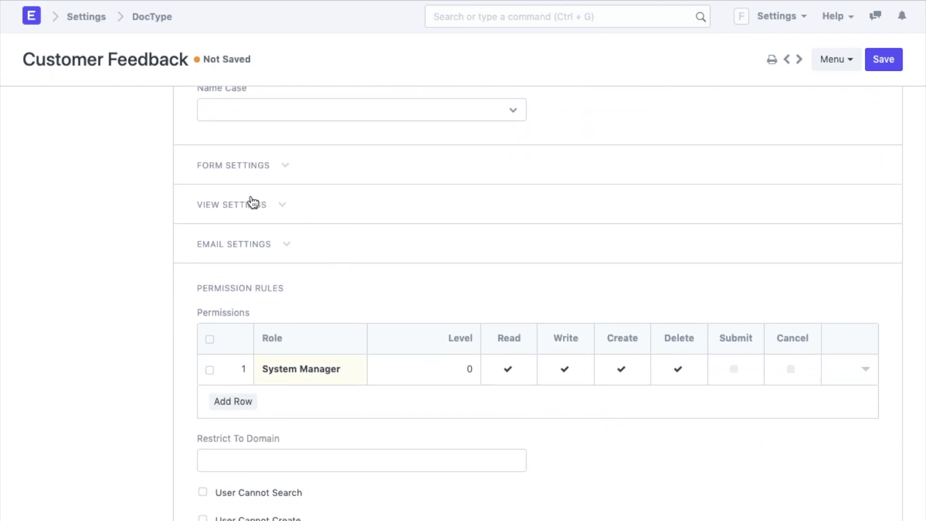
click(252, 203)
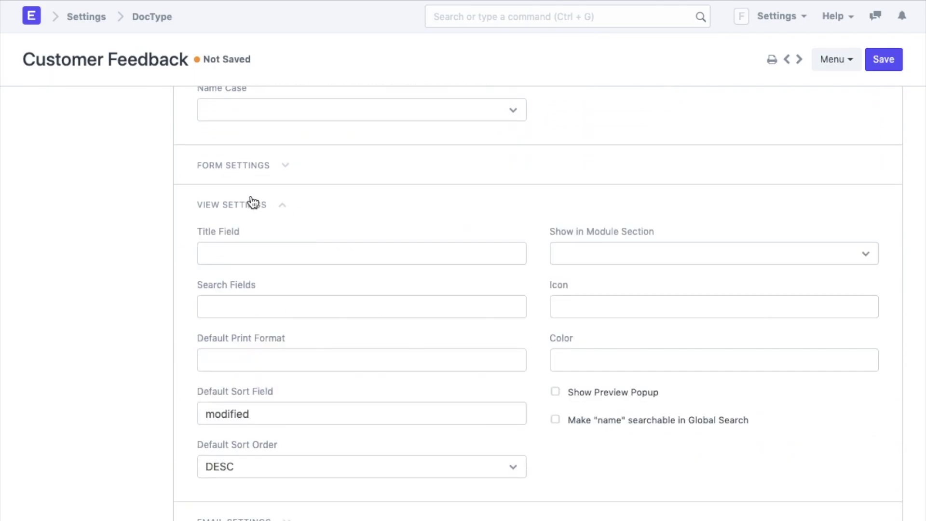
Step: Set the Title Field to customer, save the DocType, and check a record's title
click(254, 246)
text(custo)
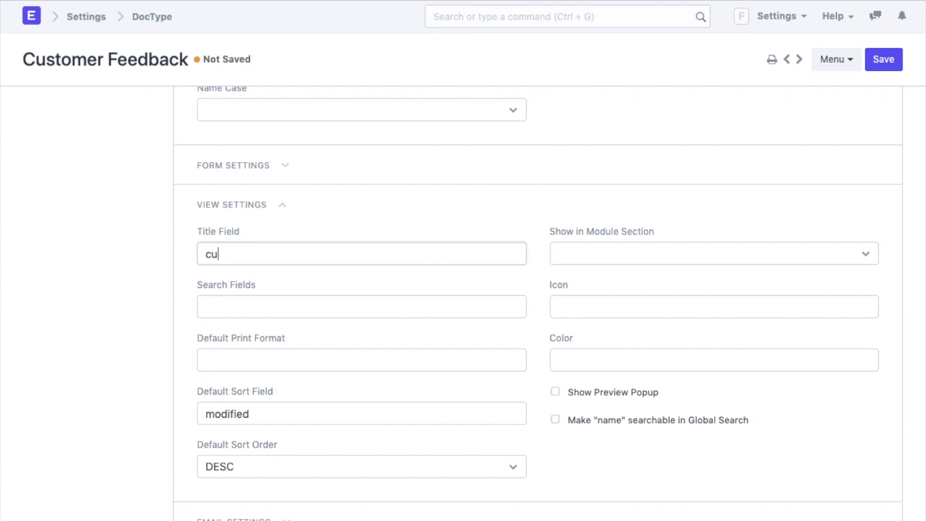
text(mer)
click(884, 59)
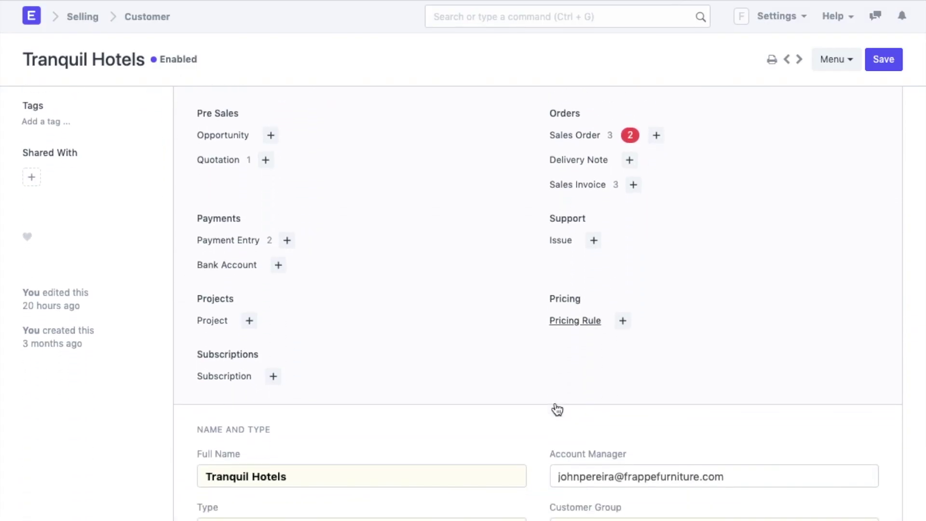
scroll(557, 409, down, 3)
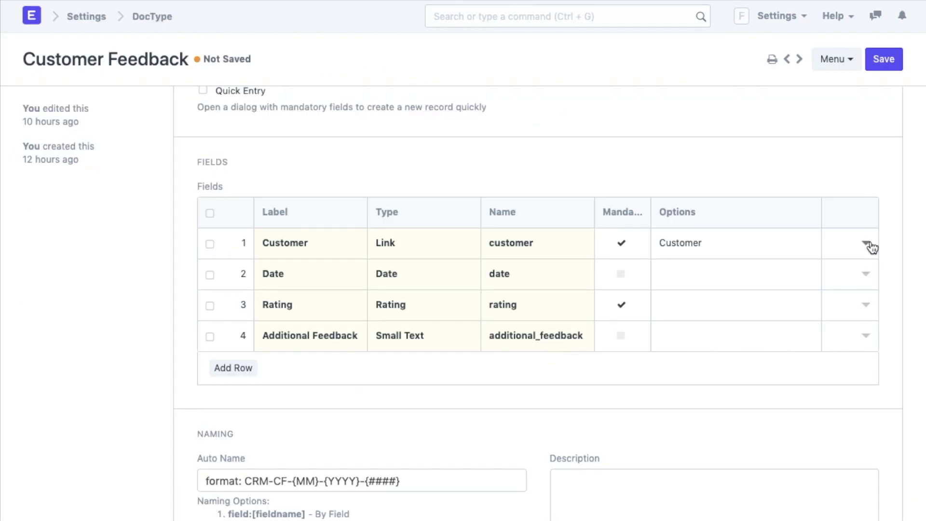
Step: Insert an Account Manager Link field to User below the Customer field
click(867, 244)
click(646, 91)
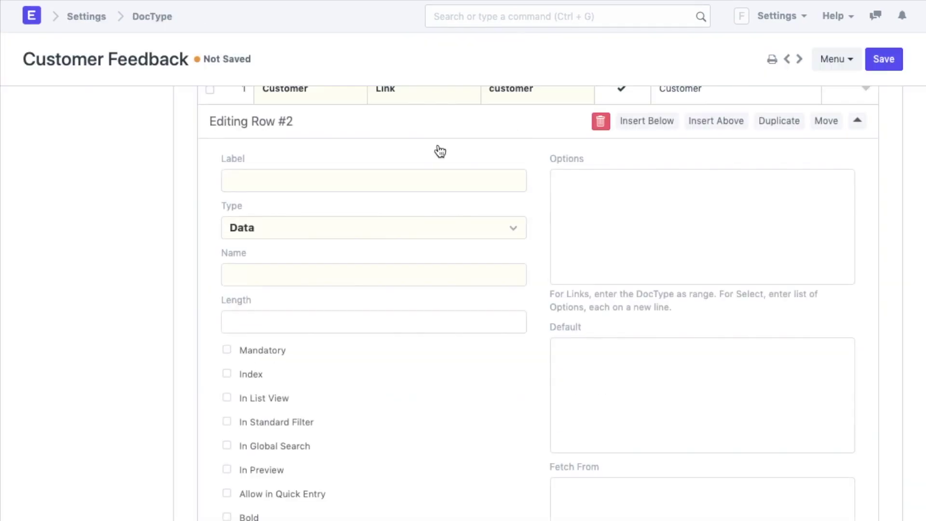
text(Account Manager)
click(389, 248)
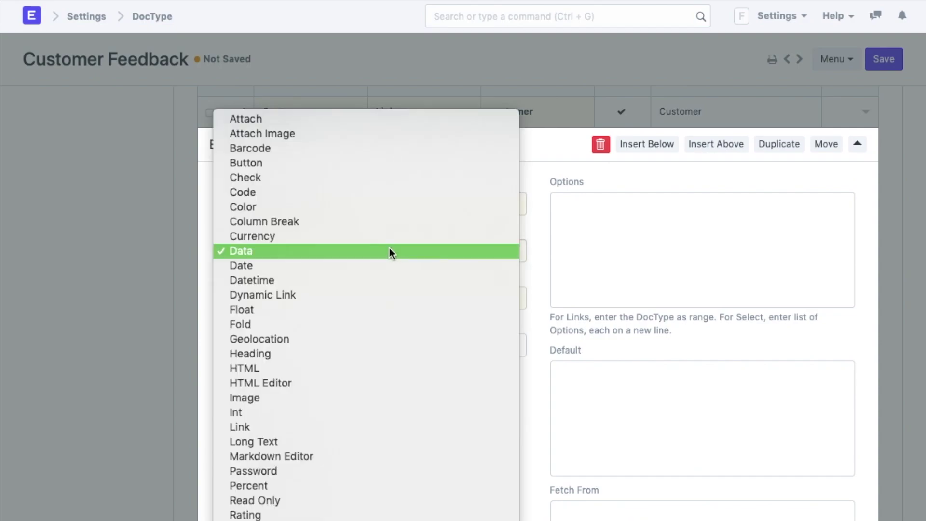
click(331, 425)
click(590, 238)
text(User)
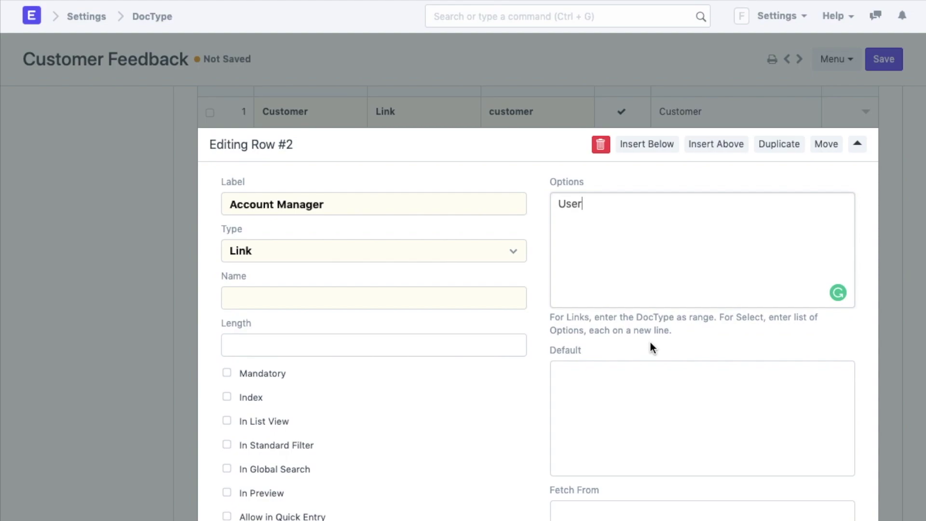
Step: Make Account Manager fetch from customer.account_manager and read-only, then save the DocType
scroll(652, 347, down, 5)
click(653, 318)
text(custom)
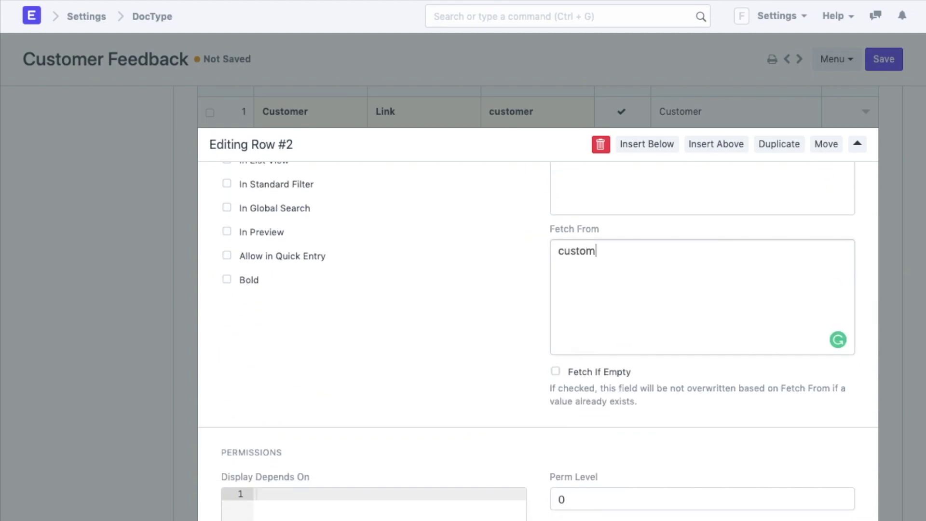
text(er.account_manager)
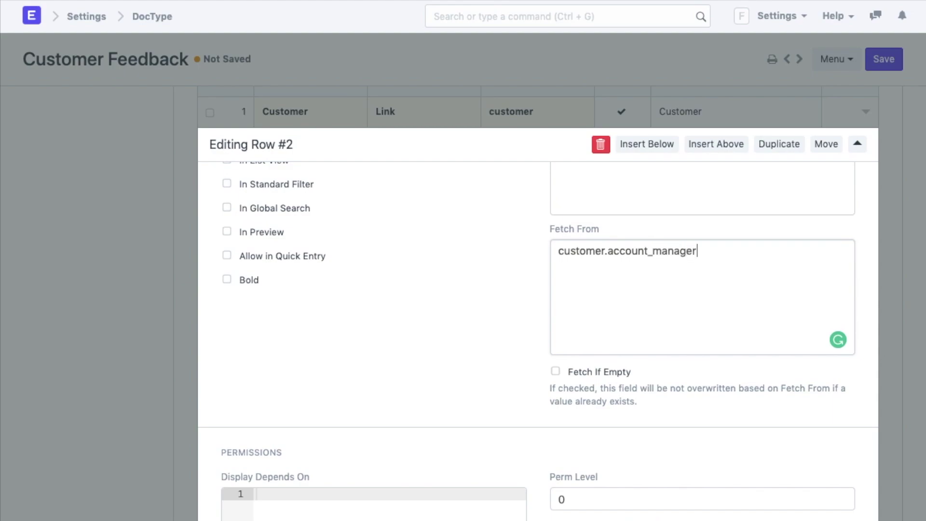
key(ctrl+s)
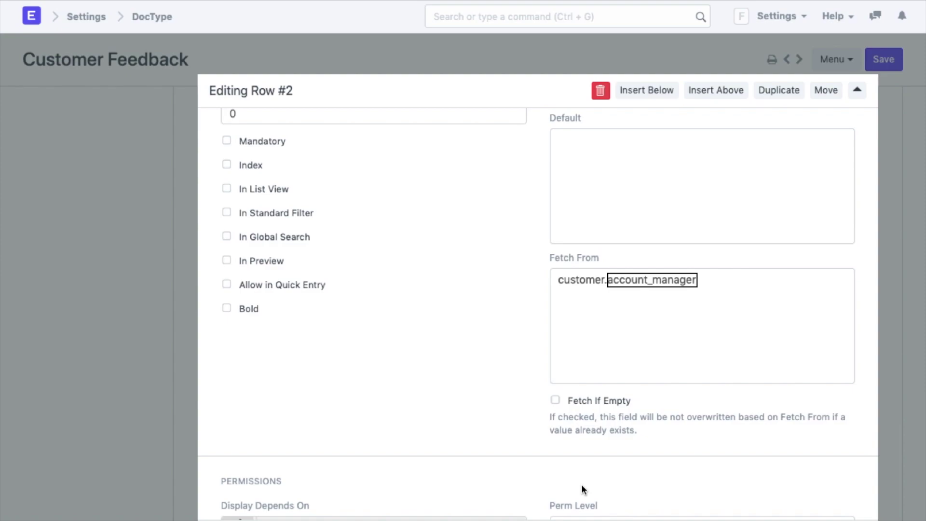
scroll(583, 489, down, 8)
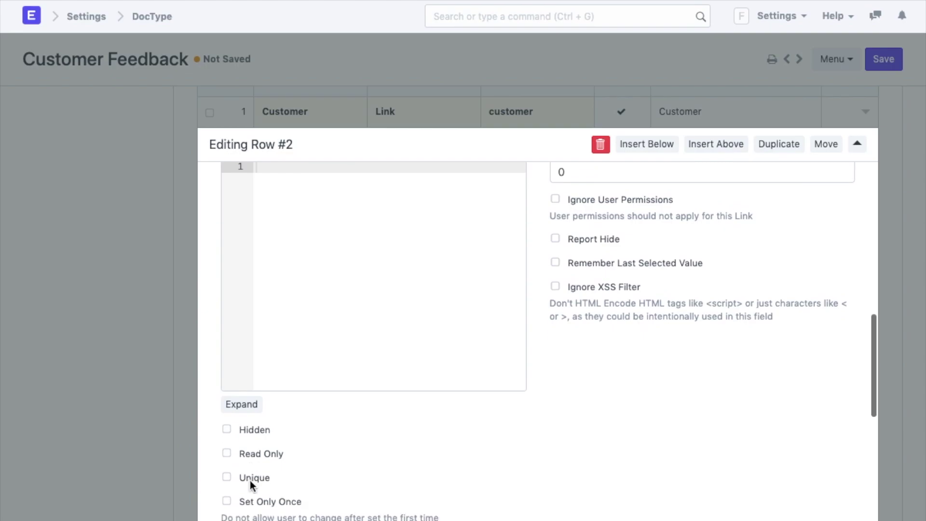
click(226, 453)
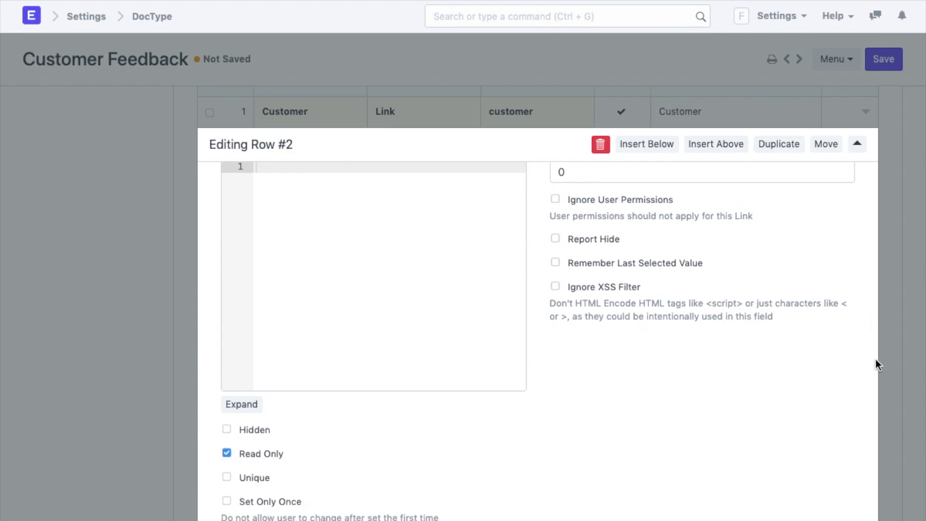
click(893, 363)
click(883, 60)
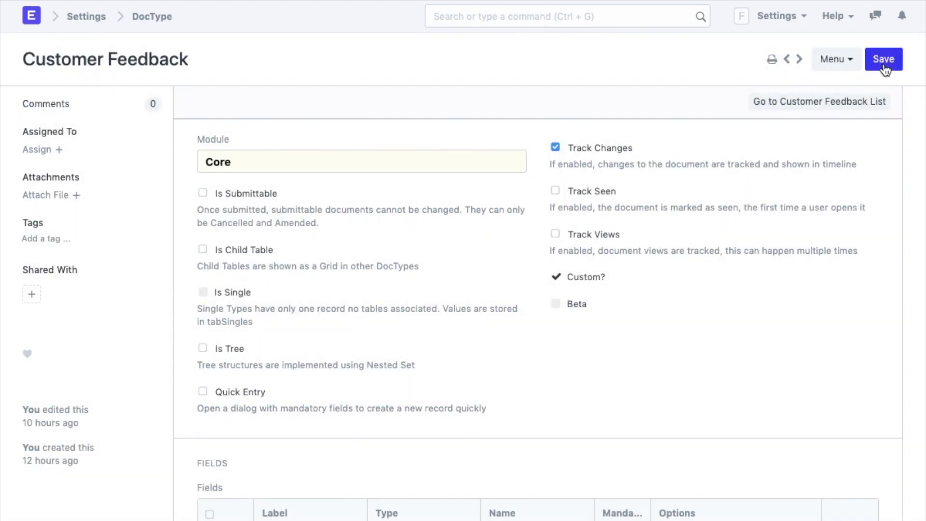
Step: Start a new Customer Feedback from the list and choose Tranquil Hotels as the customer
click(820, 101)
click(543, 369)
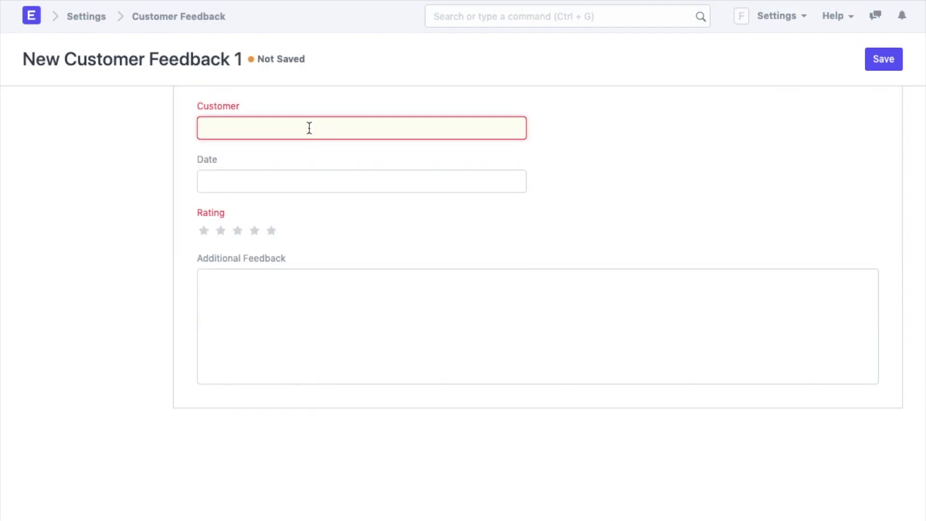
click(308, 127)
click(302, 159)
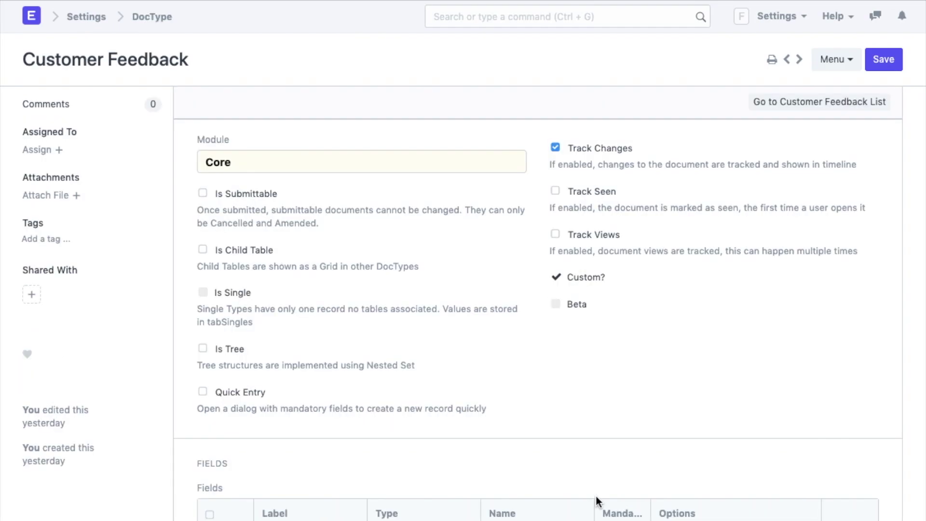
scroll(597, 501, down, 7)
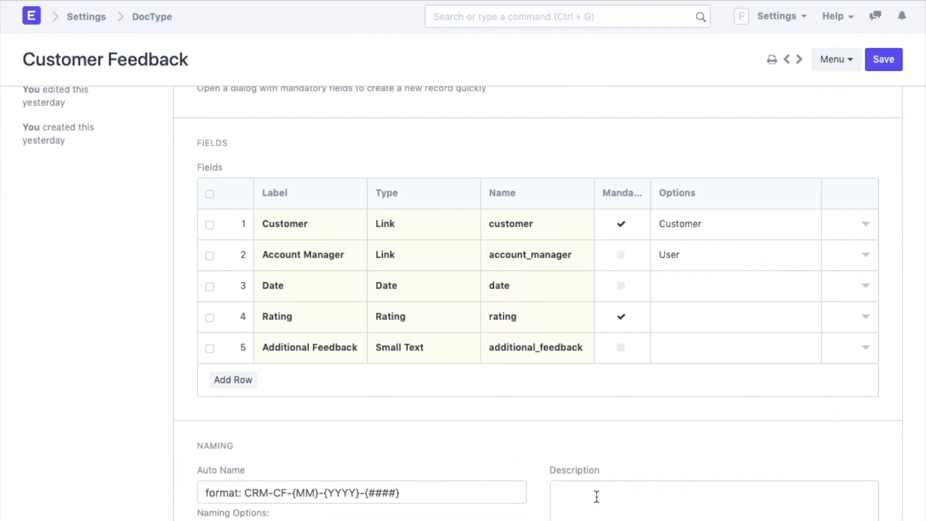
Step: Add a Links row to Task via the customer_feedback field and save the DocType
scroll(596, 496, down, 10)
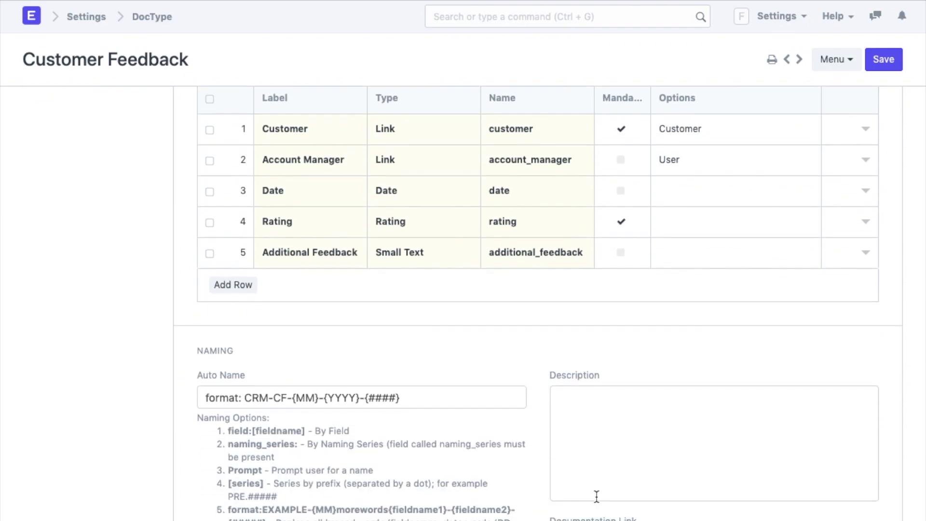
scroll(598, 502, down, 8)
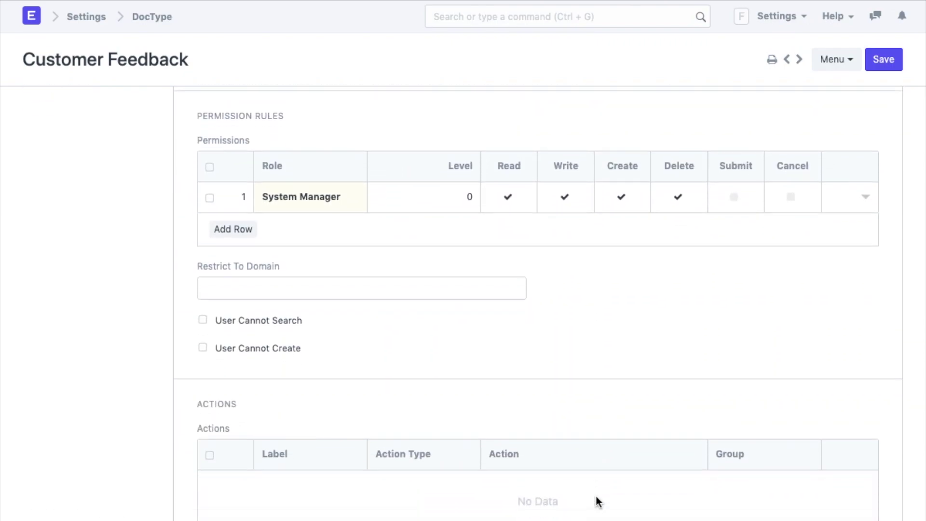
scroll(601, 497, down, 2)
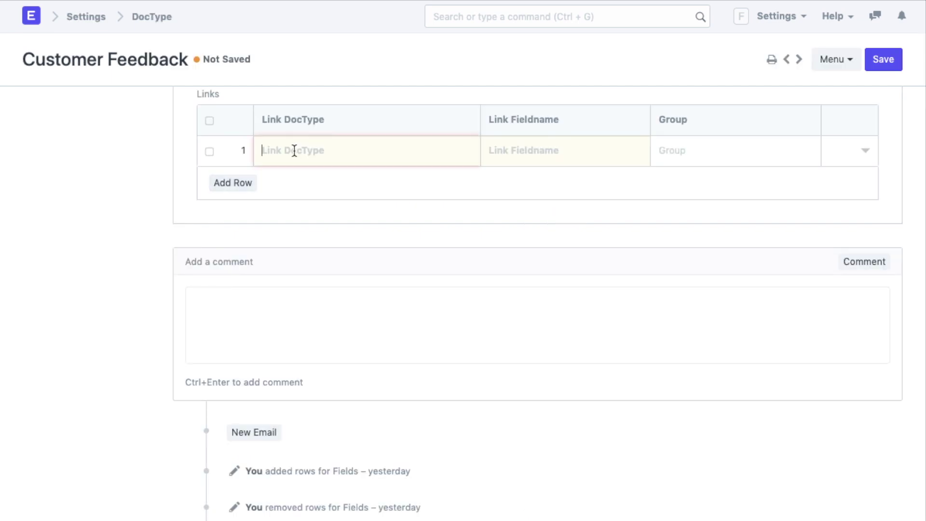
text(Ta)
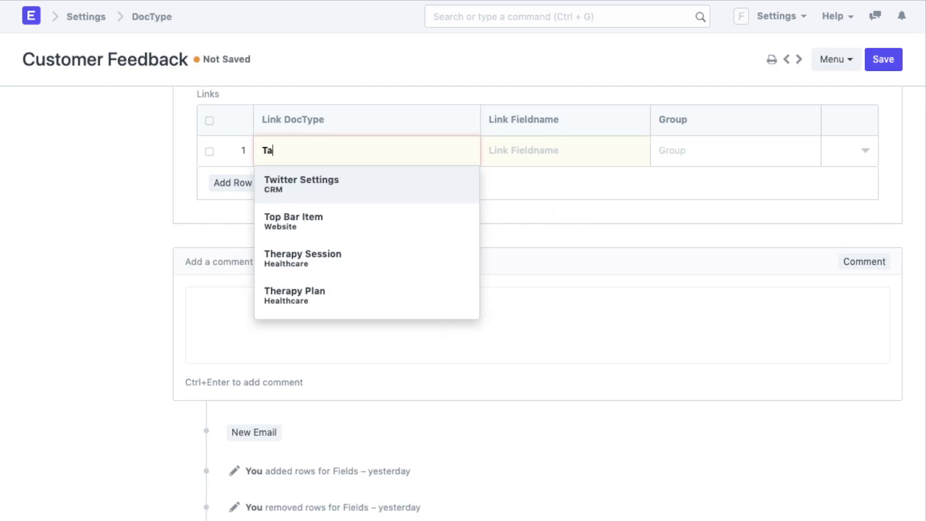
text(sk)
click(296, 185)
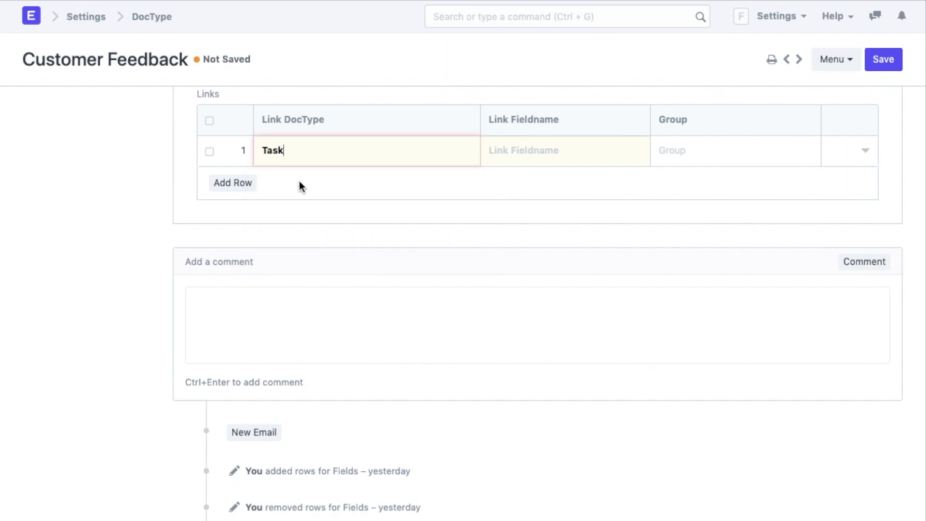
click(550, 159)
text(cu)
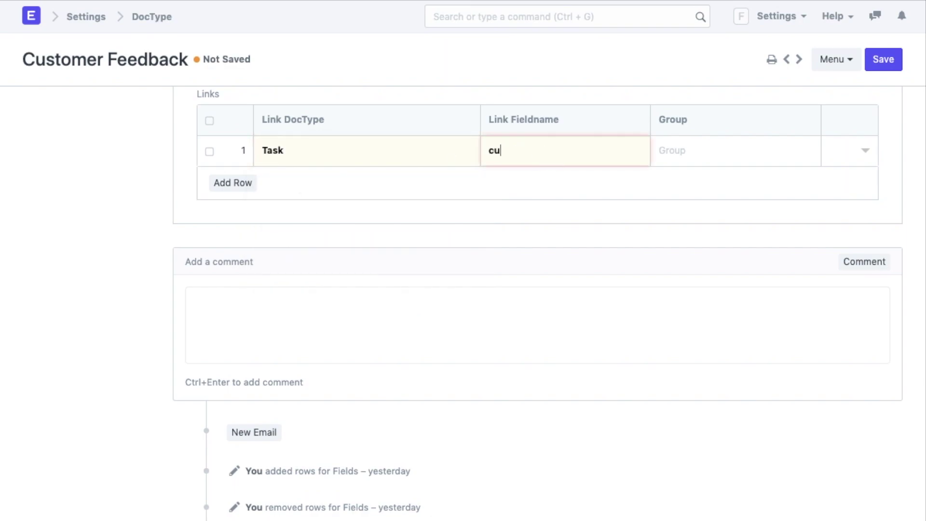
text(stomer_feedback)
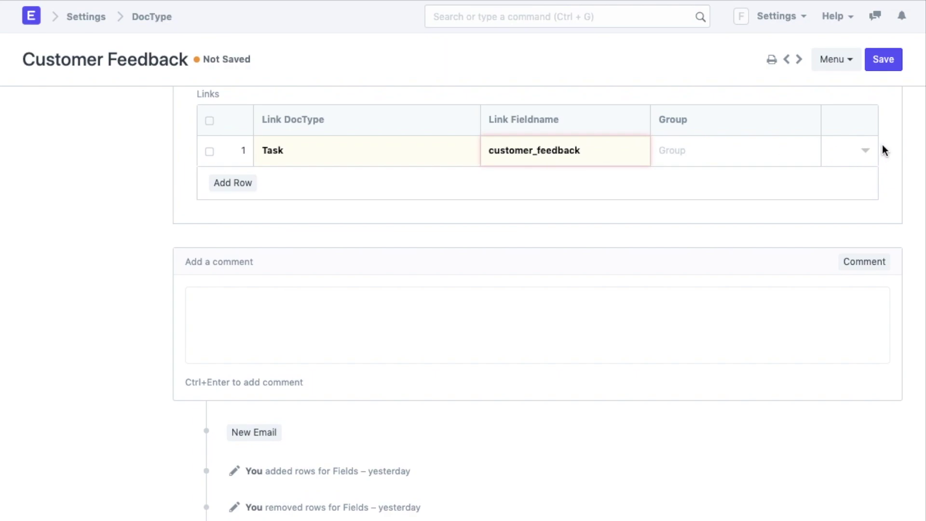
click(889, 62)
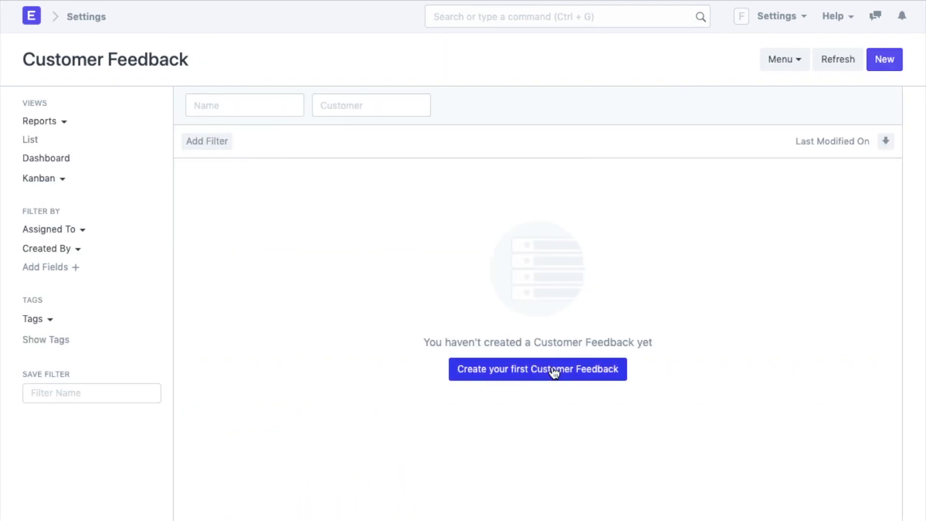
Step: Save a four-star Tranquil Hotels feedback dated the 17th and start a linked new Task
click(554, 371)
click(377, 161)
click(263, 235)
click(294, 374)
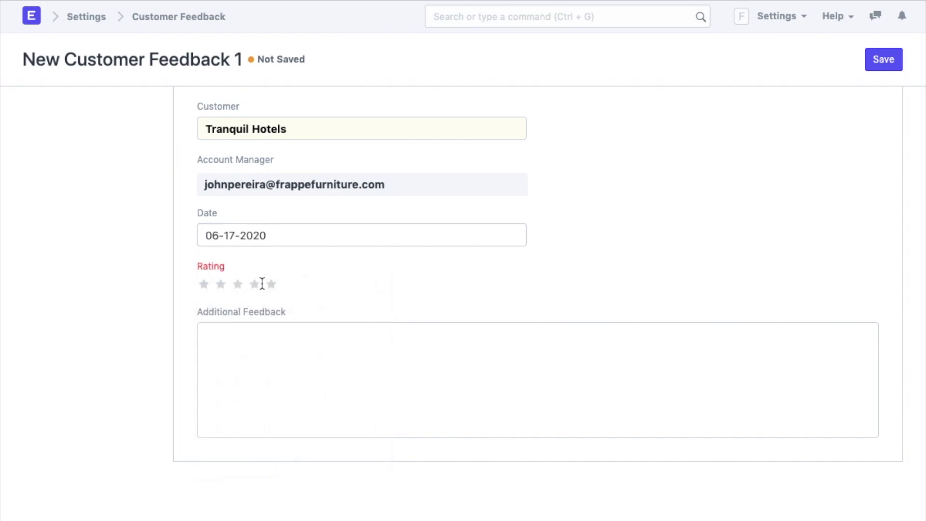
click(255, 285)
click(892, 68)
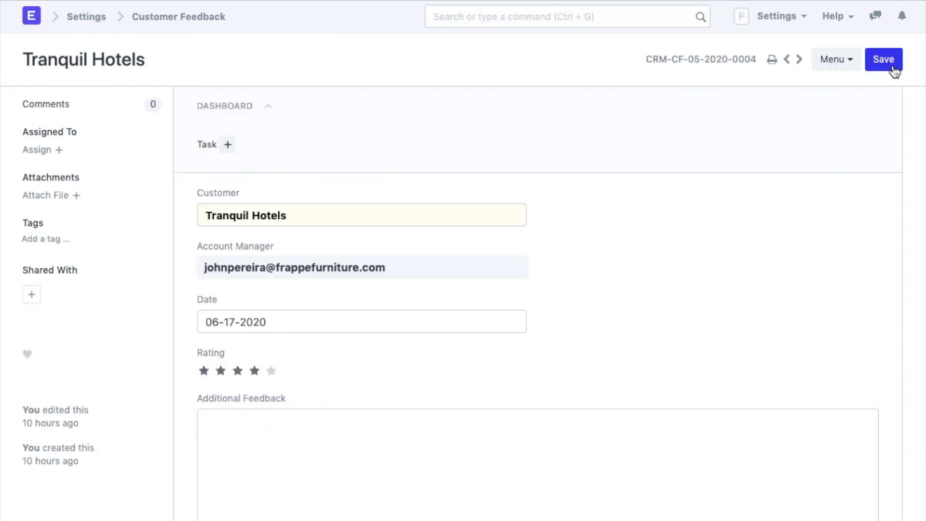
click(225, 147)
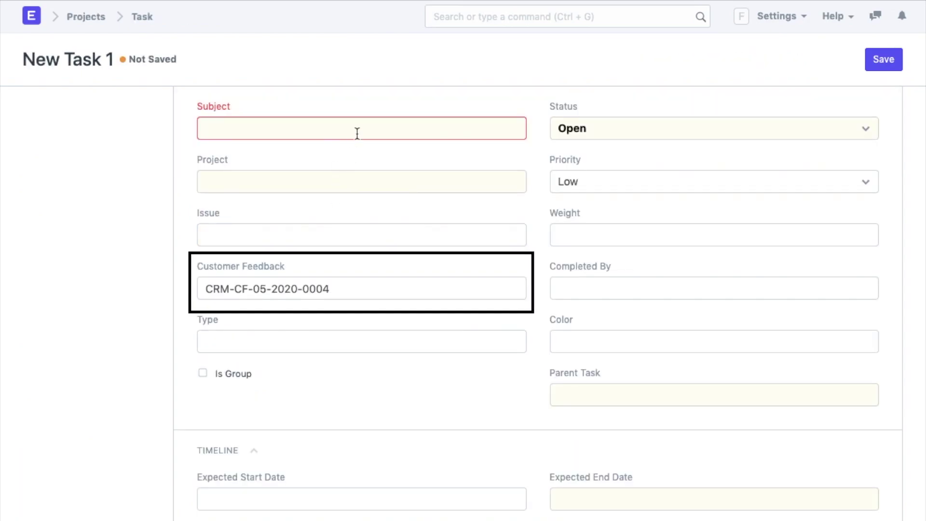
click(357, 134)
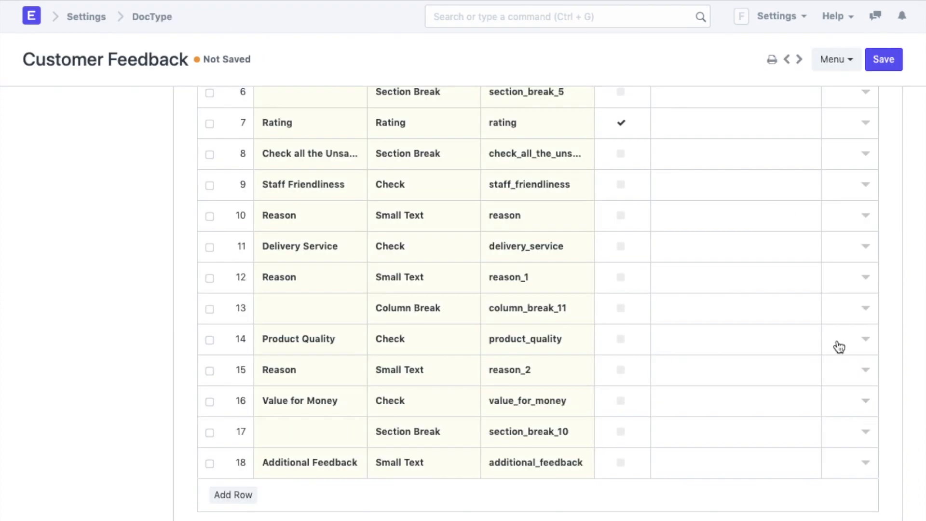
Step: Insert a Reason field (reason_) after Value for Money, displayed and mandatory depending on value_for_money
click(865, 400)
click(639, 99)
text(Reason)
click(306, 297)
text(reason_)
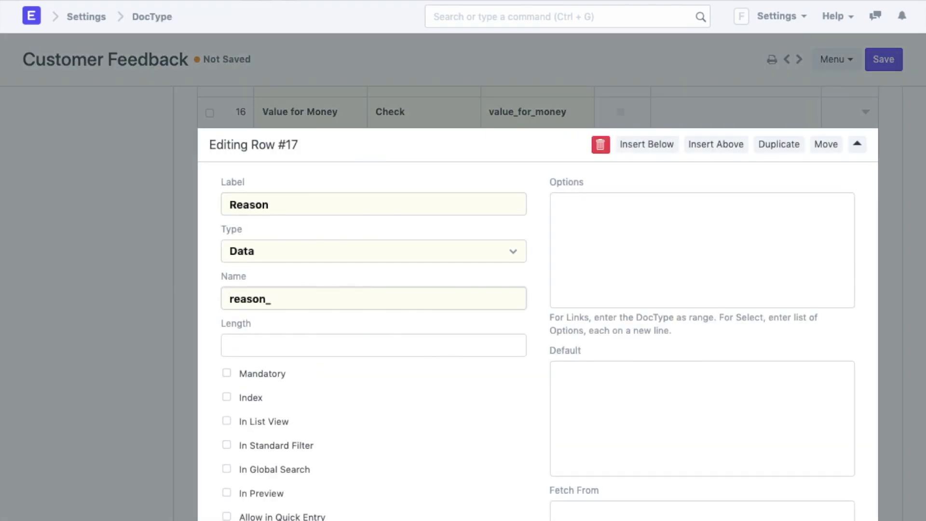
scroll(273, 325, down, 10)
click(289, 276)
text(va)
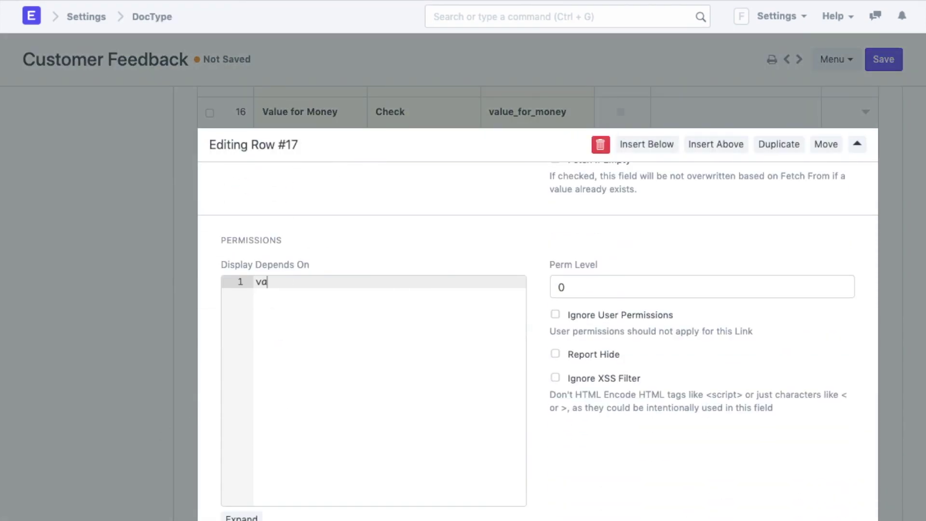
text(lue_for_money)
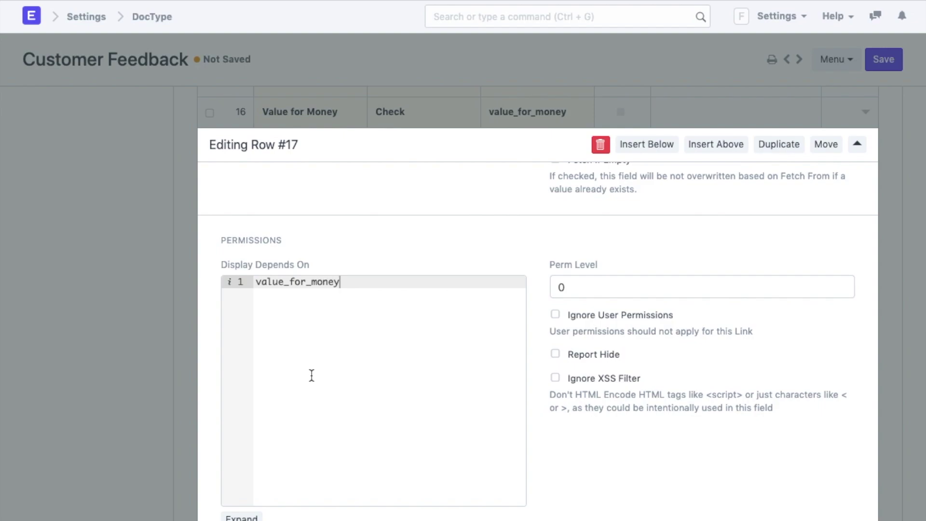
scroll(311, 375, down, 7)
click(306, 384)
text(value_for_mone)
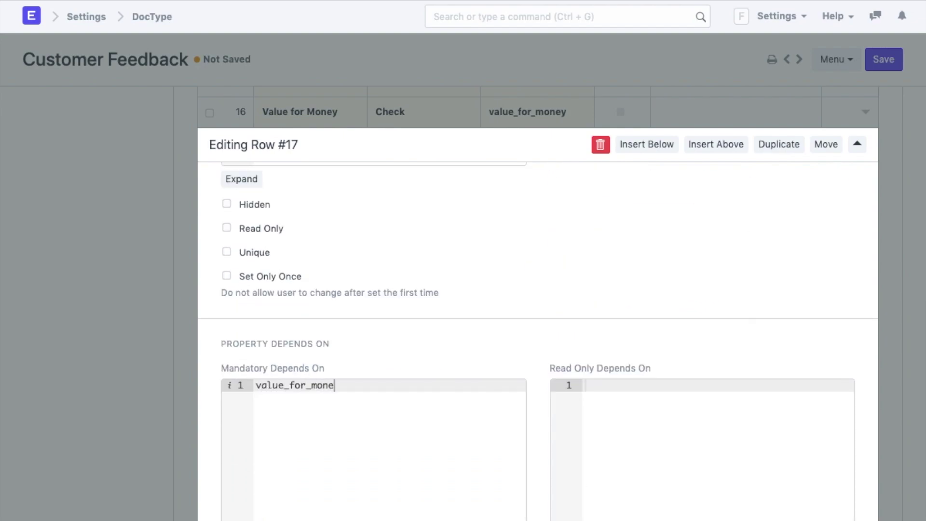
text(y)
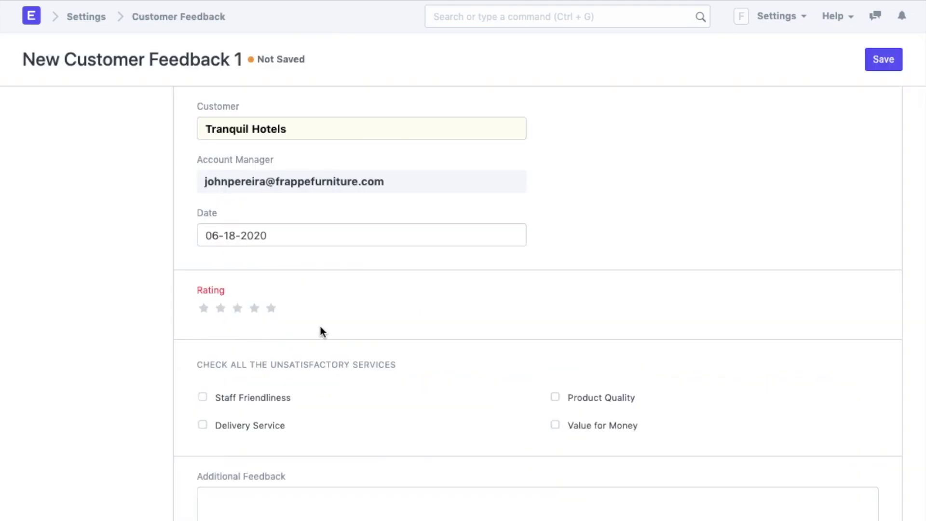
Step: Try saving a four-star feedback with Staff Friendliness and Delivery Service flagged, then dismiss the missing-fields warning
click(254, 309)
click(202, 396)
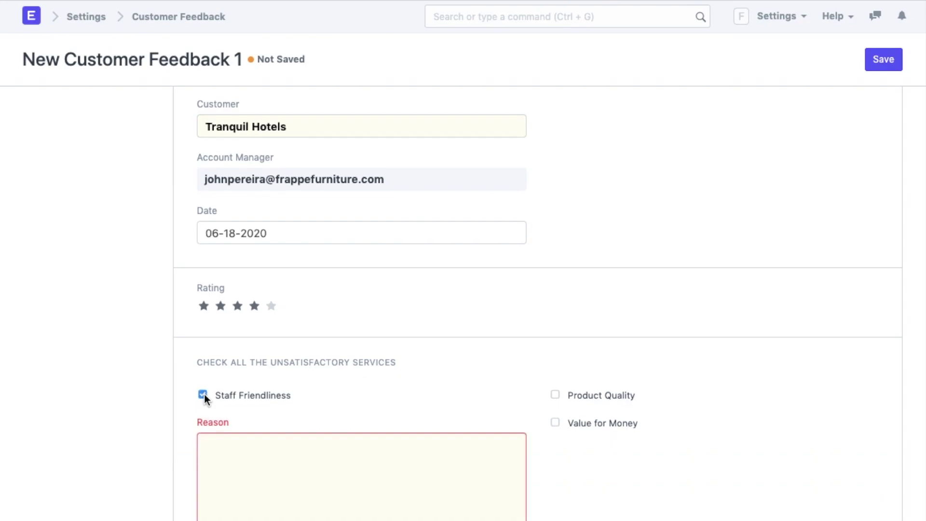
scroll(205, 396, down, 4)
click(203, 378)
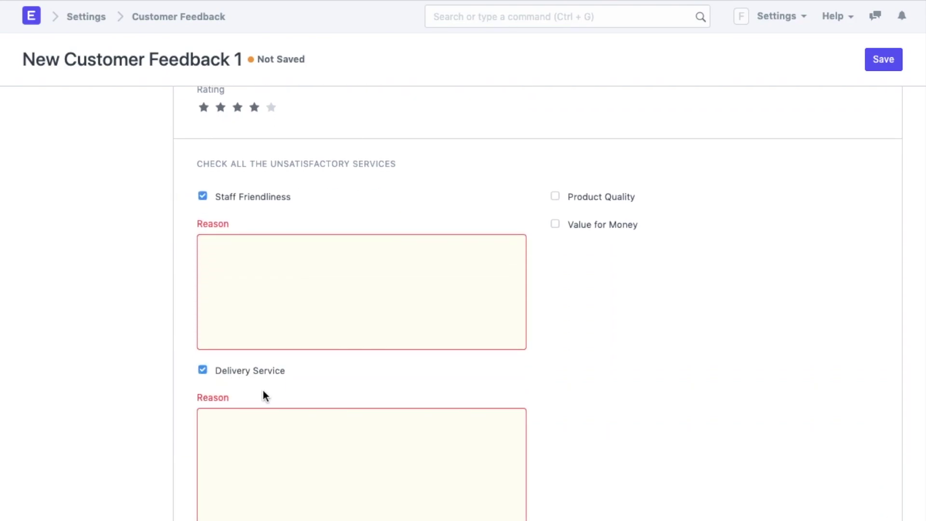
scroll(263, 392, down, 2)
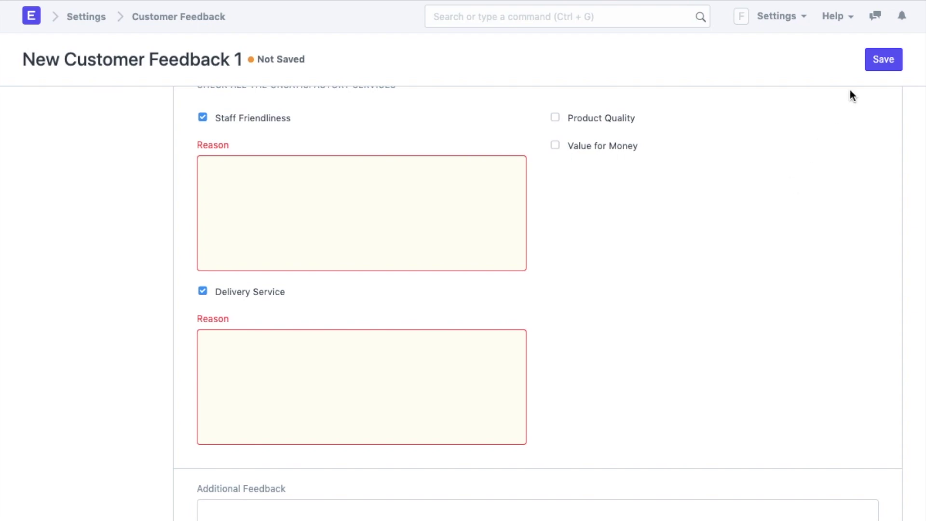
click(886, 60)
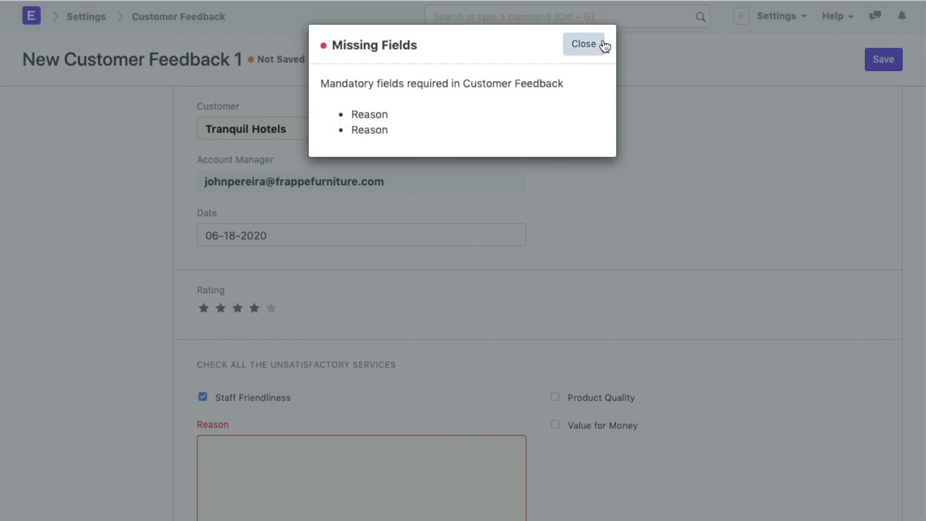
click(583, 44)
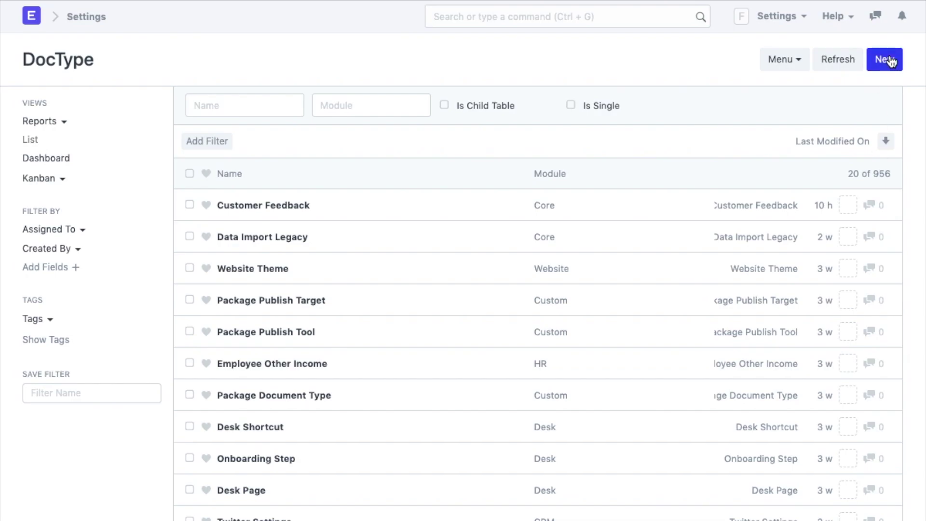
Step: Create a new child-table DocType named Customer Feedback Order Details in the CRM module
click(889, 60)
click(498, 122)
text(C)
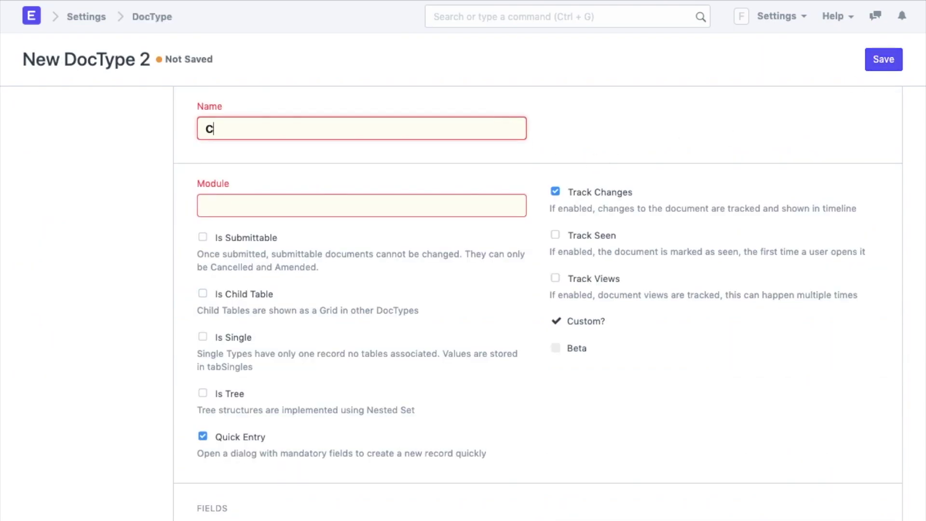
text(ustomer Feedback Order Details)
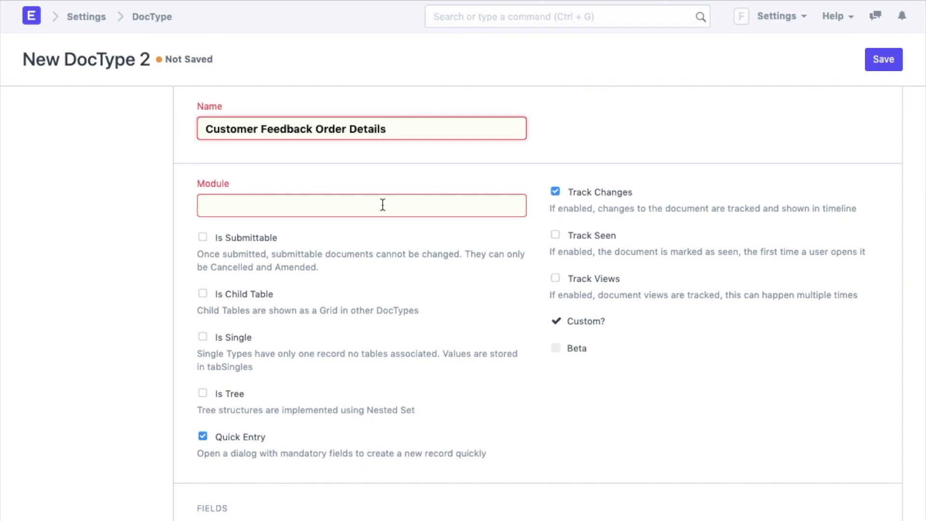
click(382, 205)
text(Crm)
key(Return)
click(203, 293)
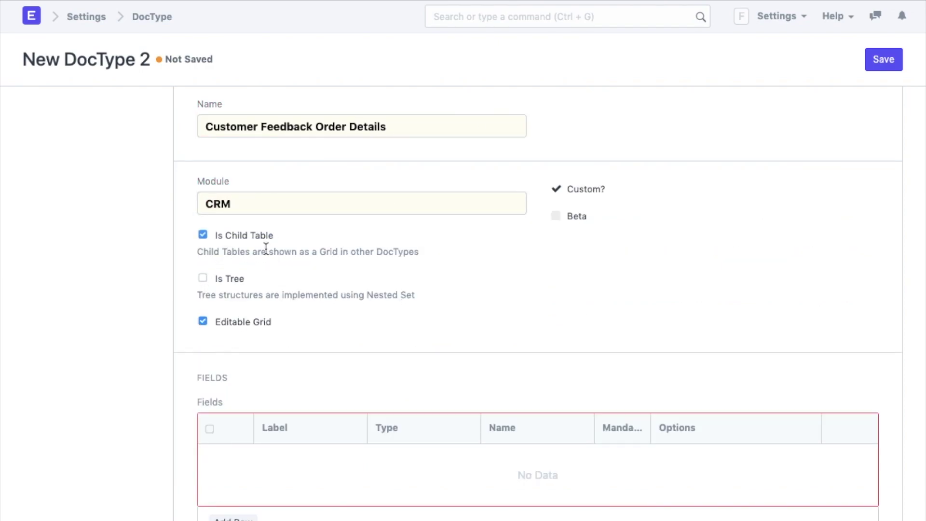
scroll(268, 376, down, 5)
Step: Add an Items ordered Link field as the first row
click(245, 358)
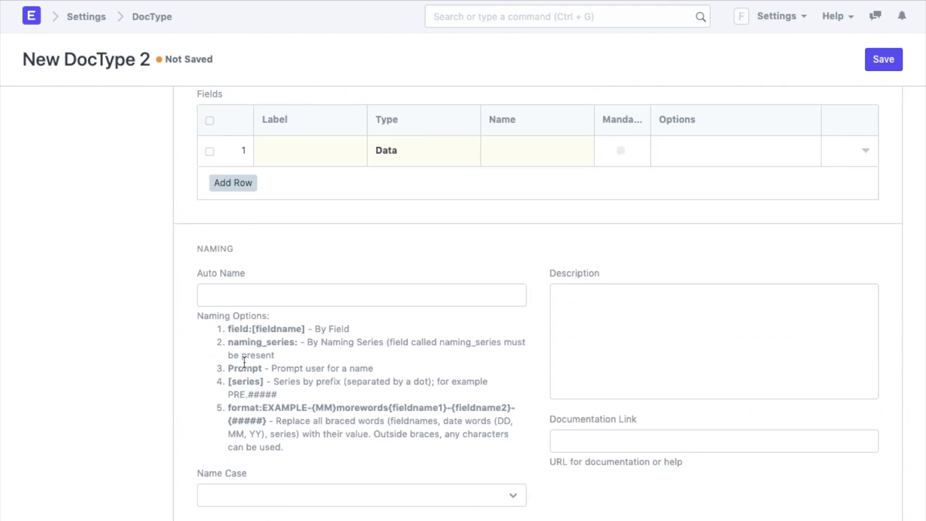
click(302, 156)
text(Items ordered)
click(459, 156)
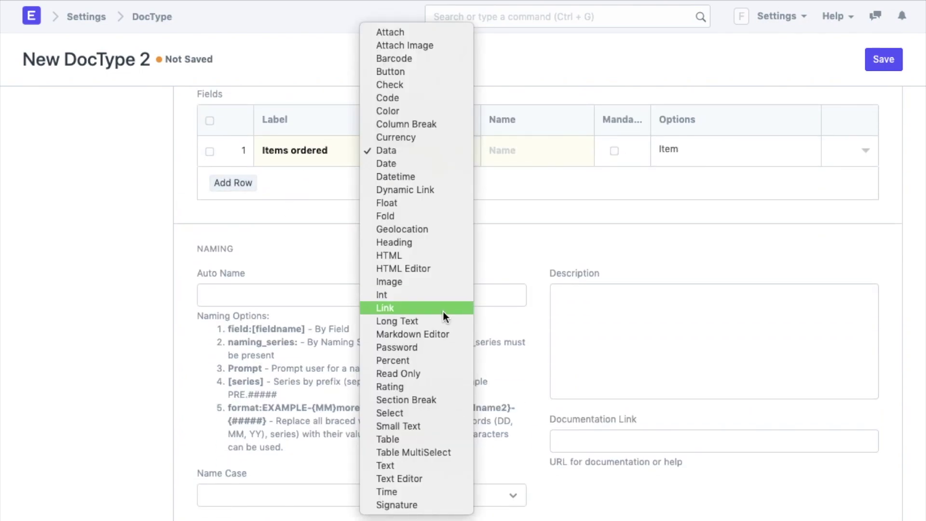
click(443, 309)
Step: Add a 'How did you place the order' Select field with options Online, On-Call and In-Person
click(253, 186)
text(How did you place the order)
click(428, 181)
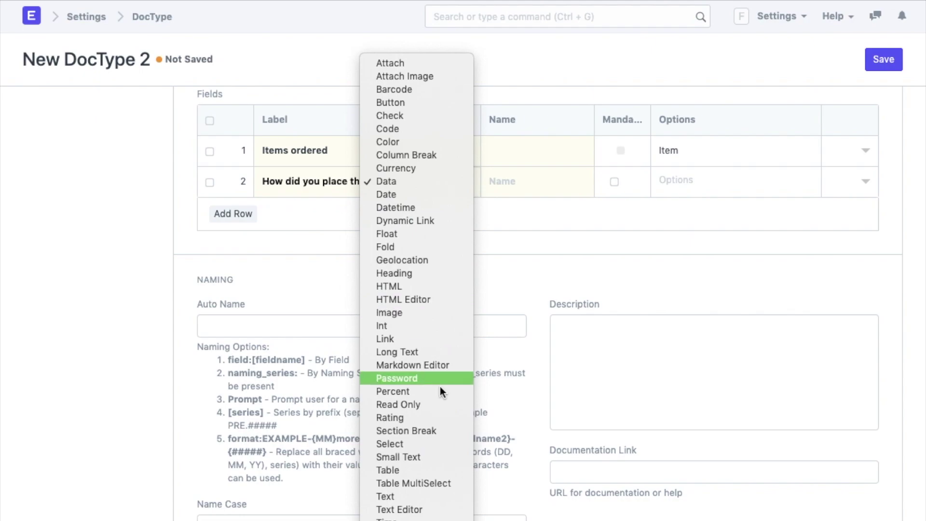
click(433, 443)
click(715, 180)
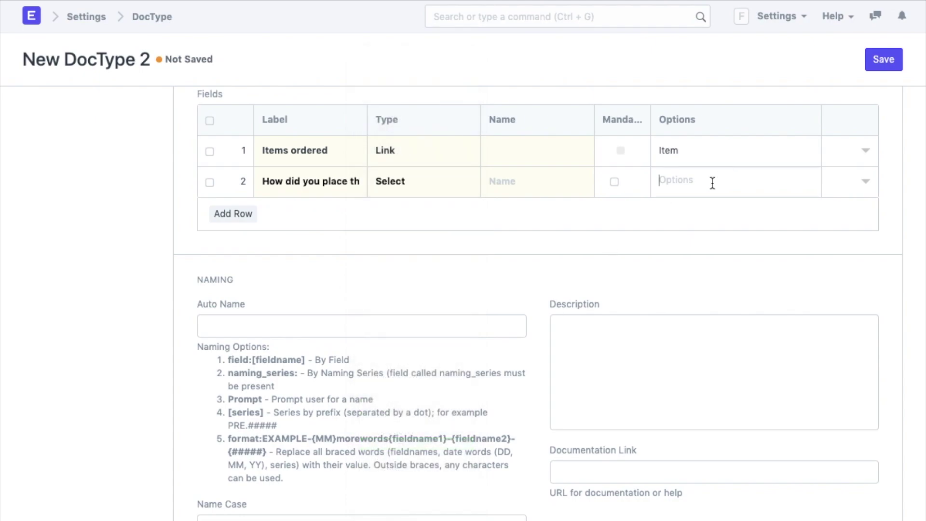
text(Online)
key(Return)
text(On-Call)
key(Return)
text(In-Person)
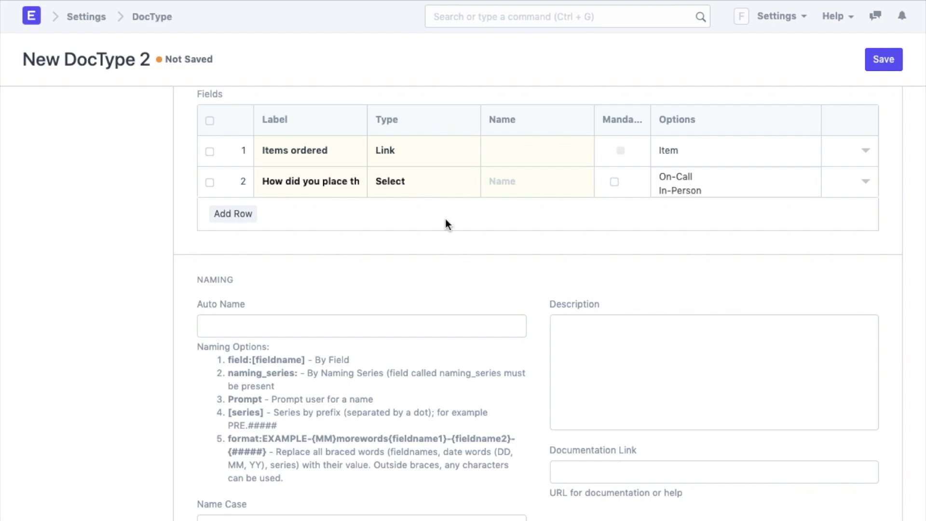
Step: Add a Payment Mode Select field with four payment options, save, and show it in grid view
click(233, 213)
text(Payment Mode)
click(404, 212)
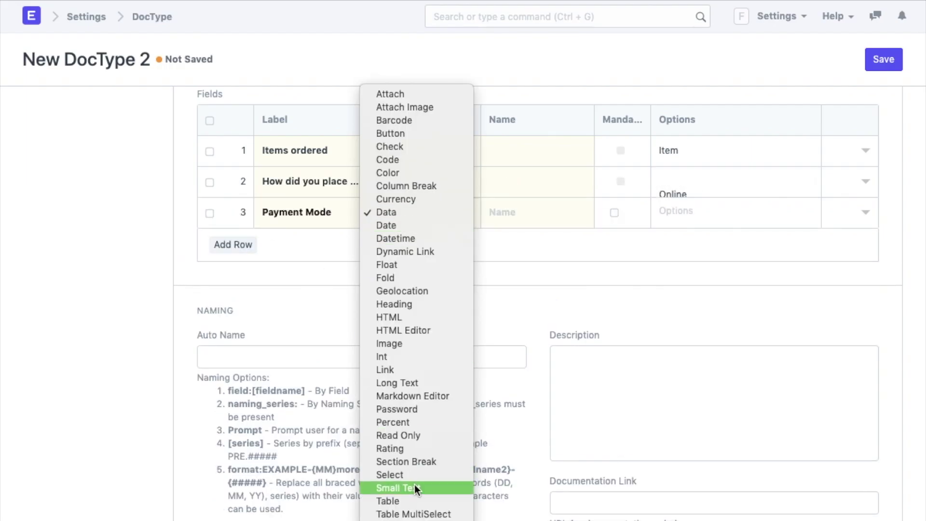
click(432, 476)
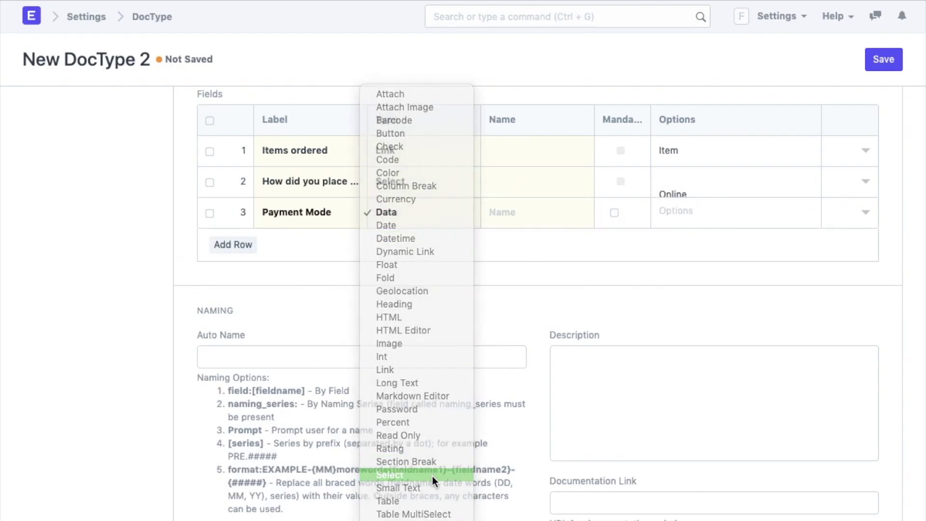
text(Advance Payment by Cash)
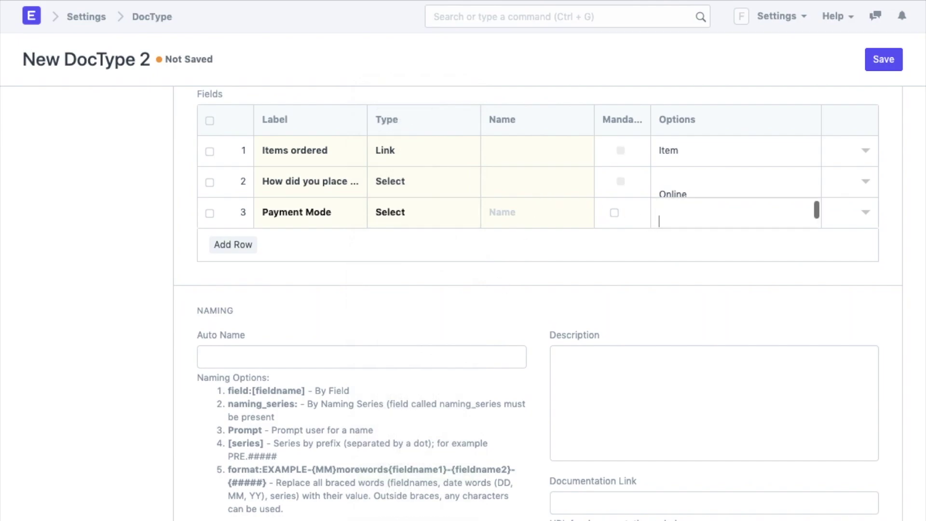
text(Advance Online Payment)
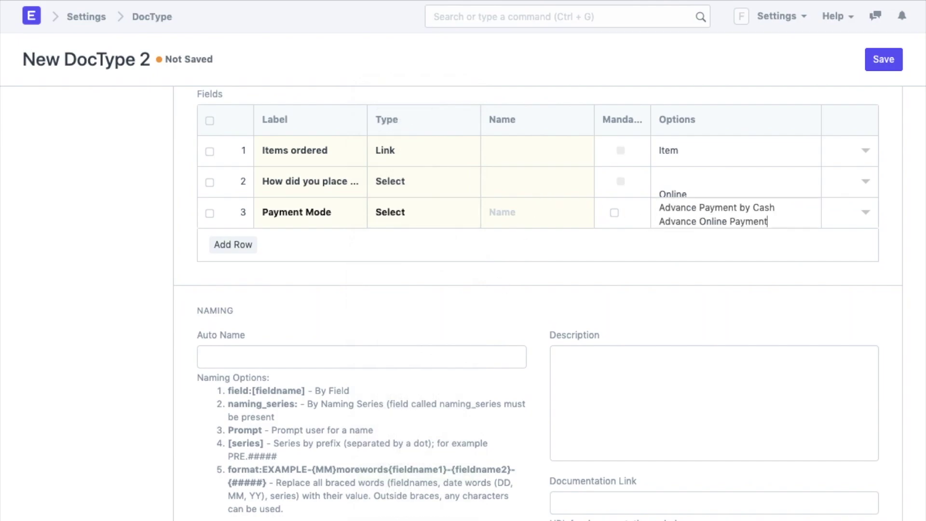
text(Cash on Delivery)
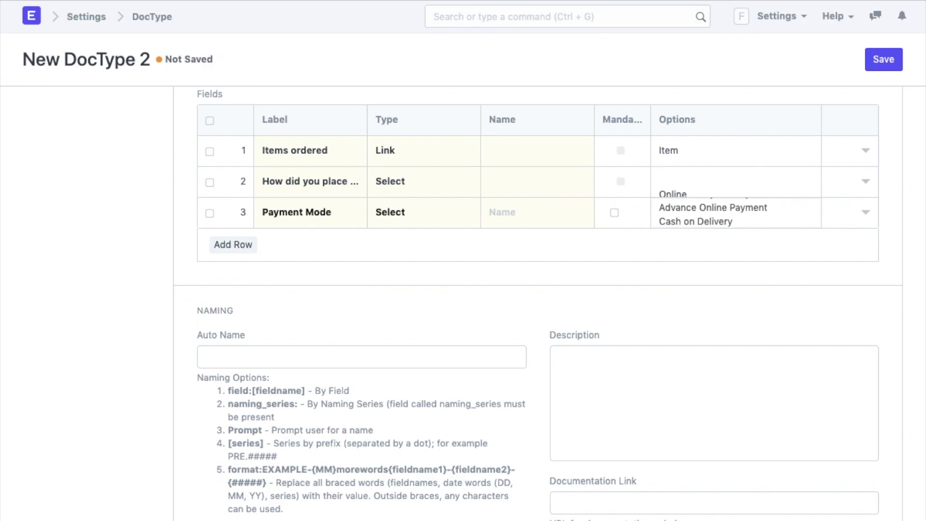
key(Return)
text(Online Payment on Delivery)
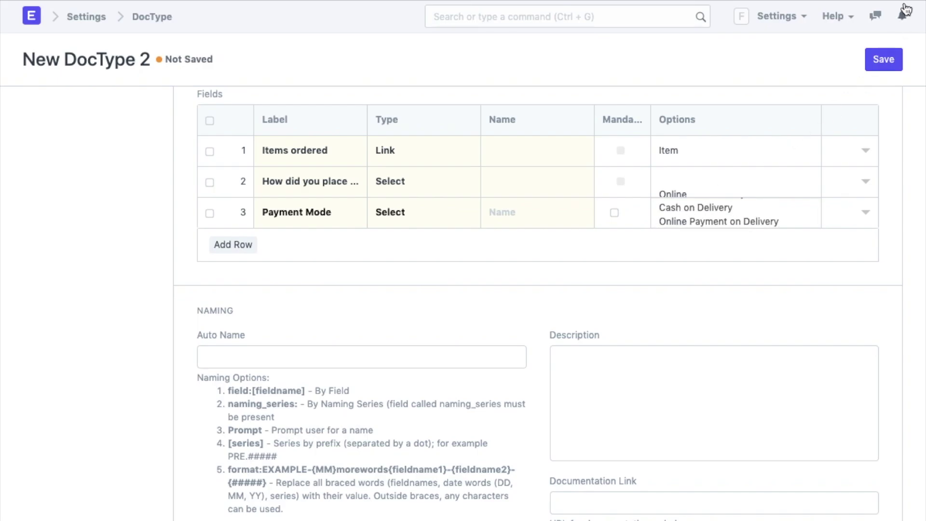
click(890, 60)
click(227, 367)
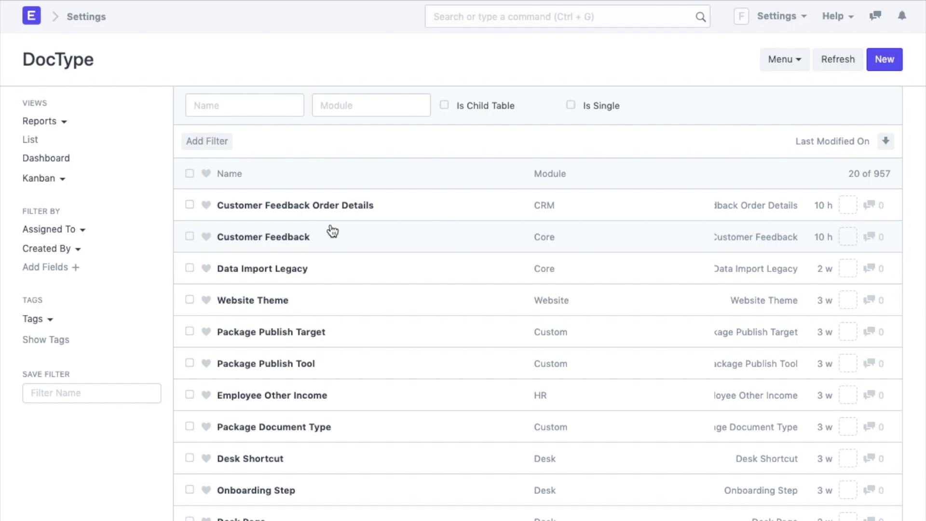
Step: Insert an Order Details Table field using Customer Feedback Order Details below the section break, and save
click(331, 233)
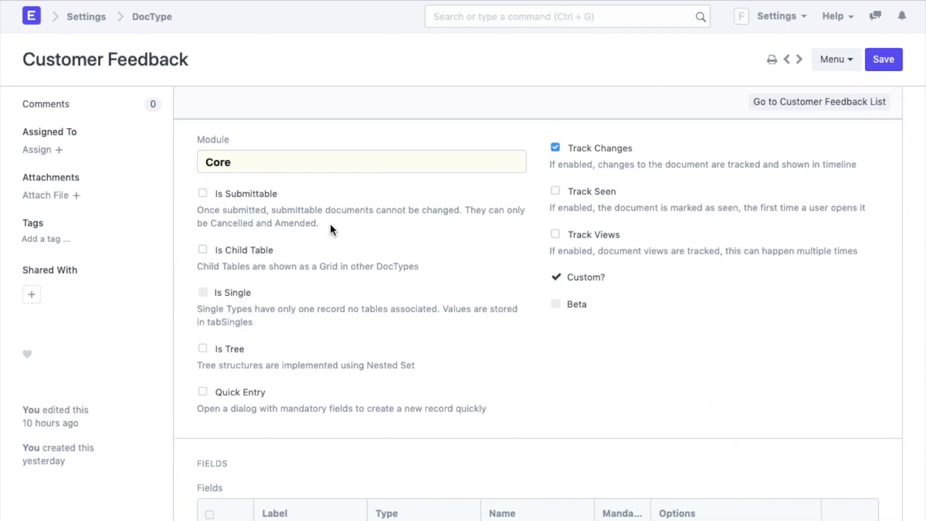
scroll(331, 225, down, 7)
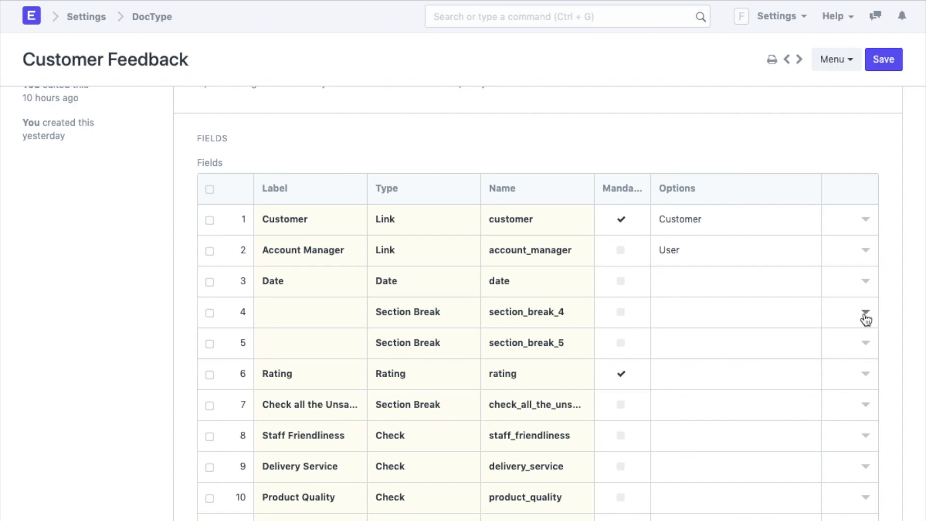
click(866, 314)
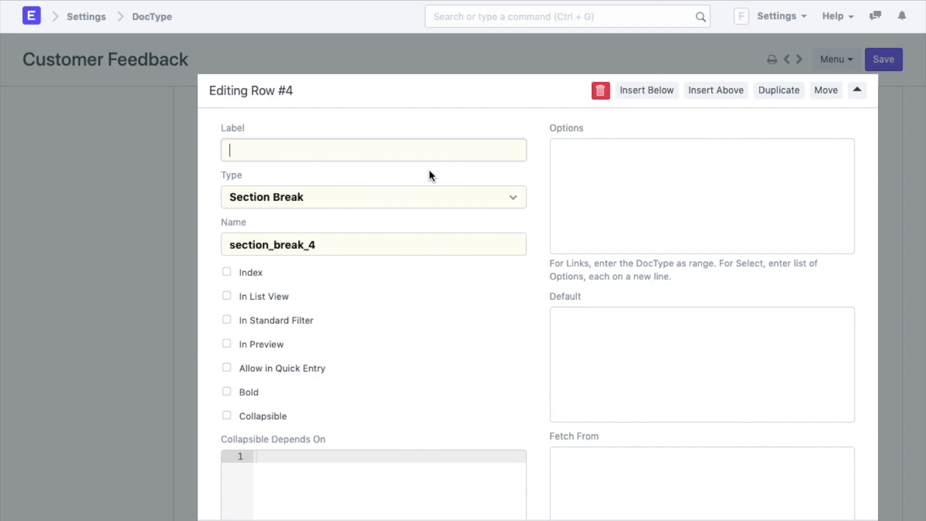
click(646, 92)
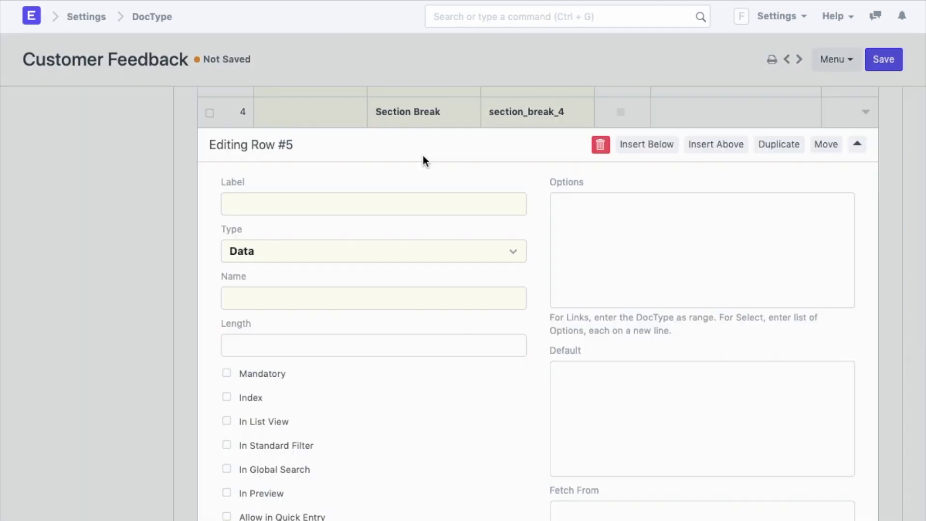
text(Order Details)
click(341, 251)
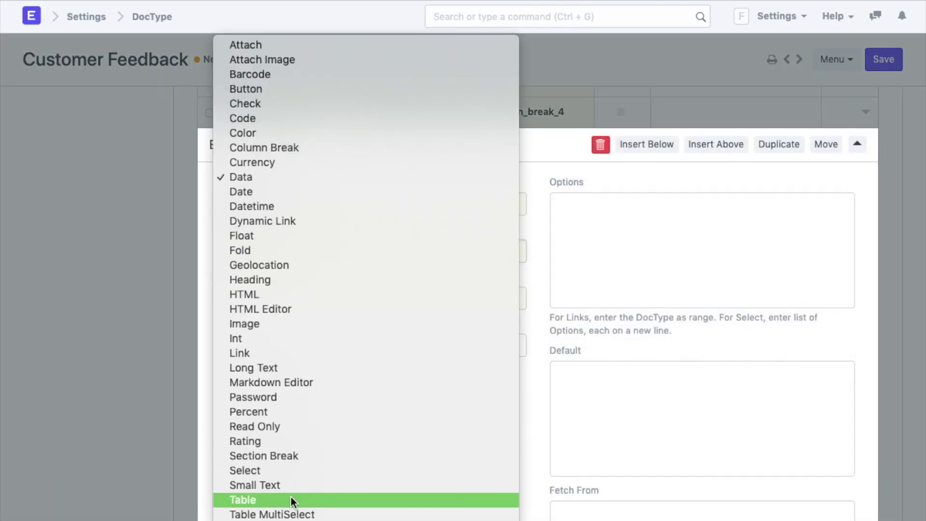
click(291, 499)
click(610, 263)
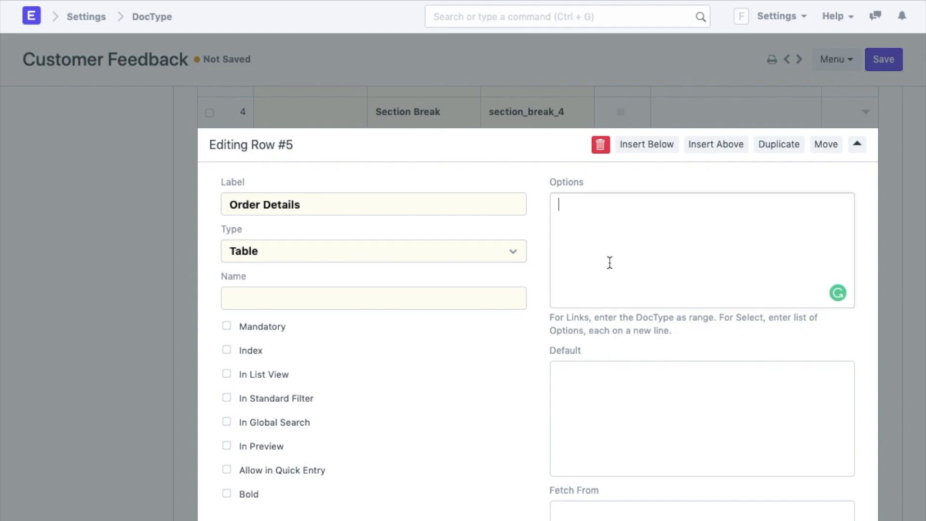
text(Customer Feedback Order Details)
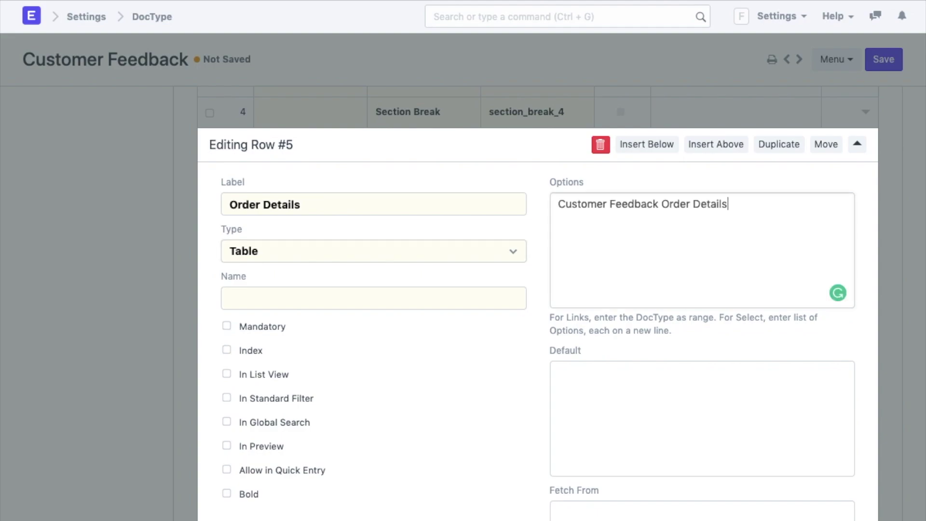
click(898, 59)
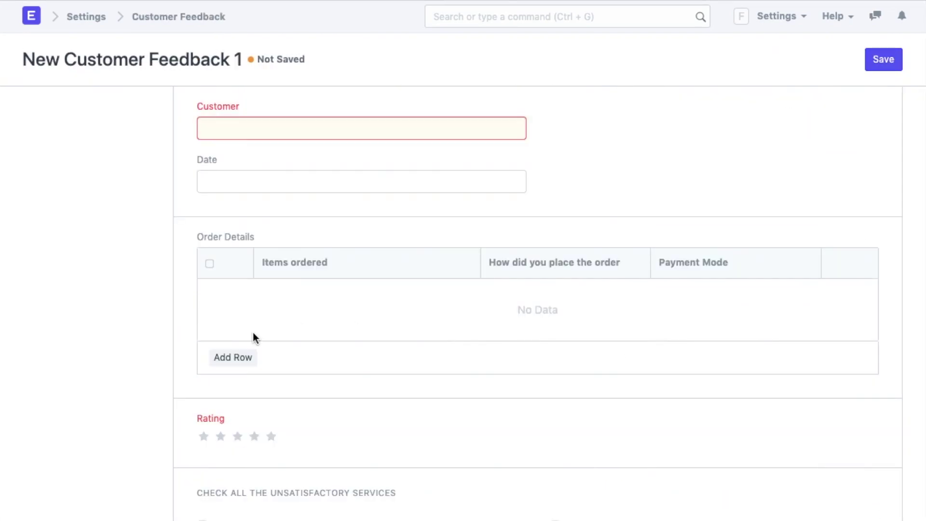
click(243, 356)
Step: Fill the row with item ITM-00001, order method On-Call and Payment Mode Cash on Delivery
click(300, 149)
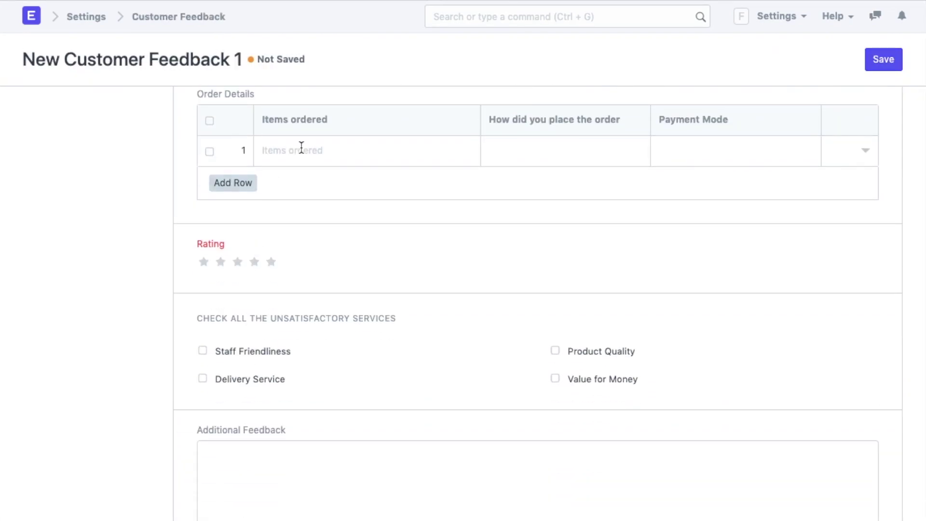
click(330, 171)
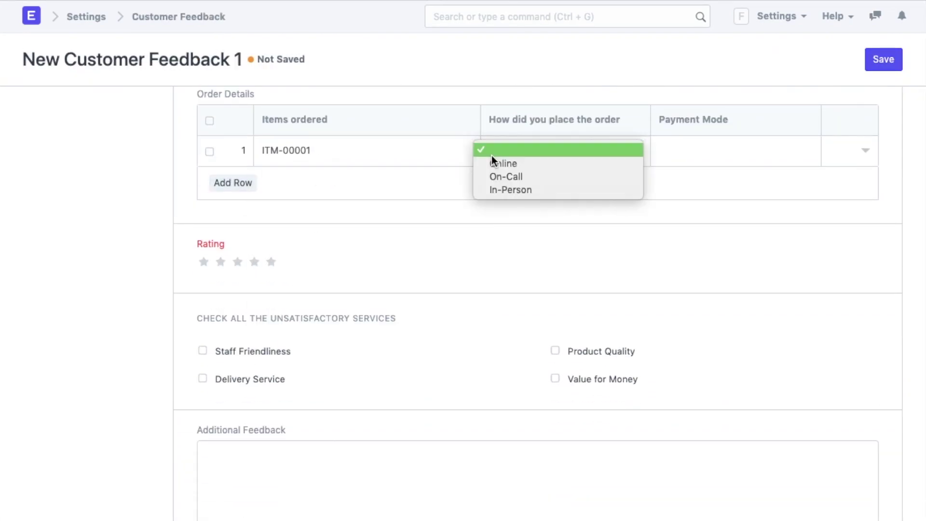
click(498, 174)
click(679, 147)
click(691, 186)
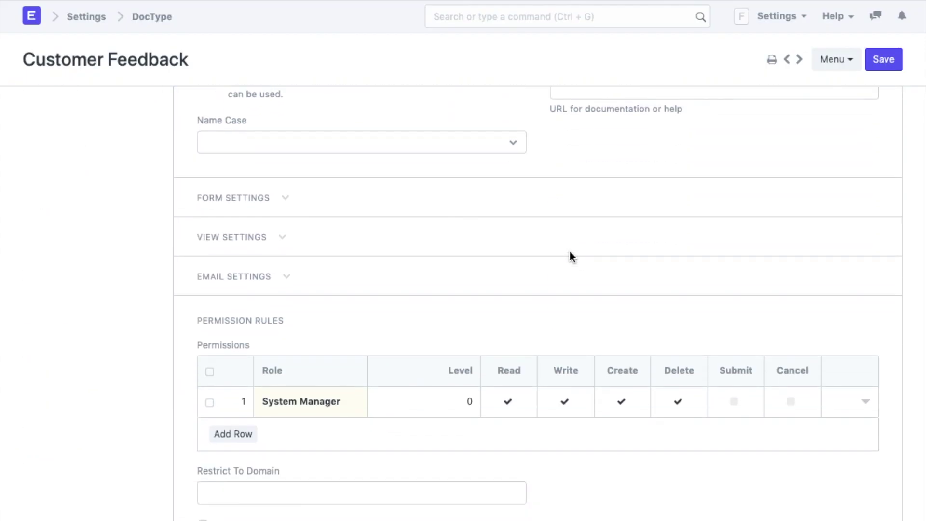
scroll(570, 257, down, 4)
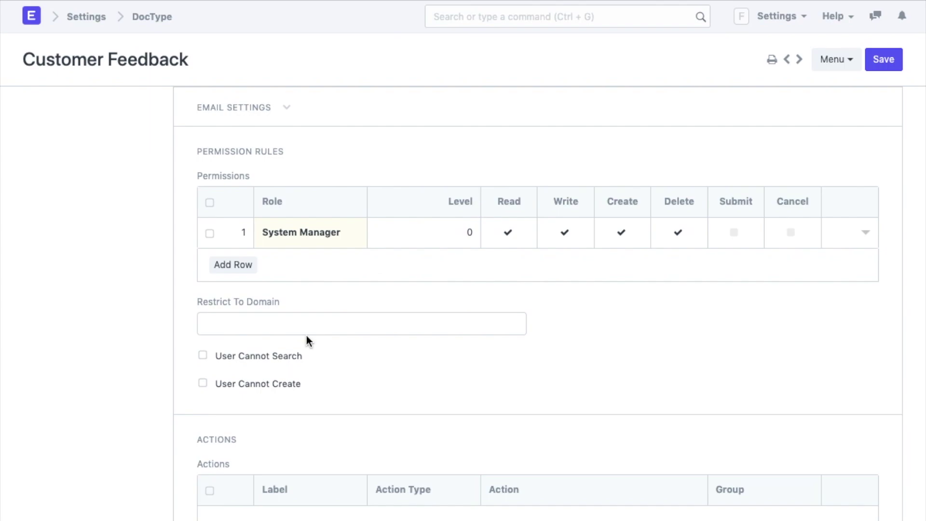
Step: Add a Projects User permission rule on Customer Feedback without create or delete rights
click(242, 267)
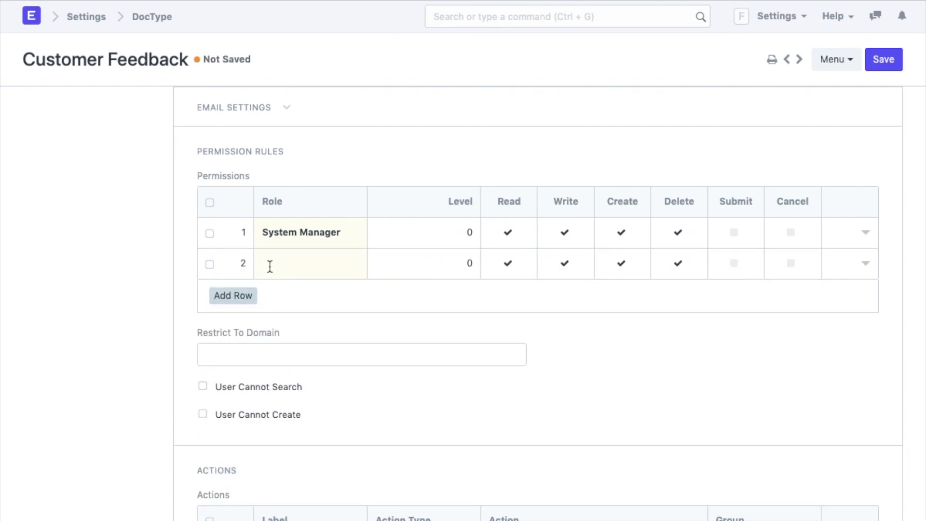
click(269, 265)
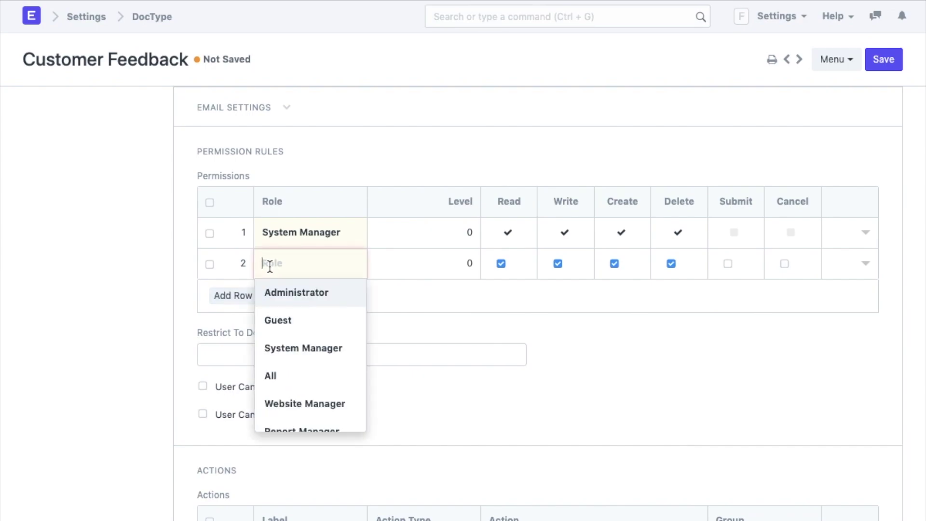
text(Project)
click(288, 297)
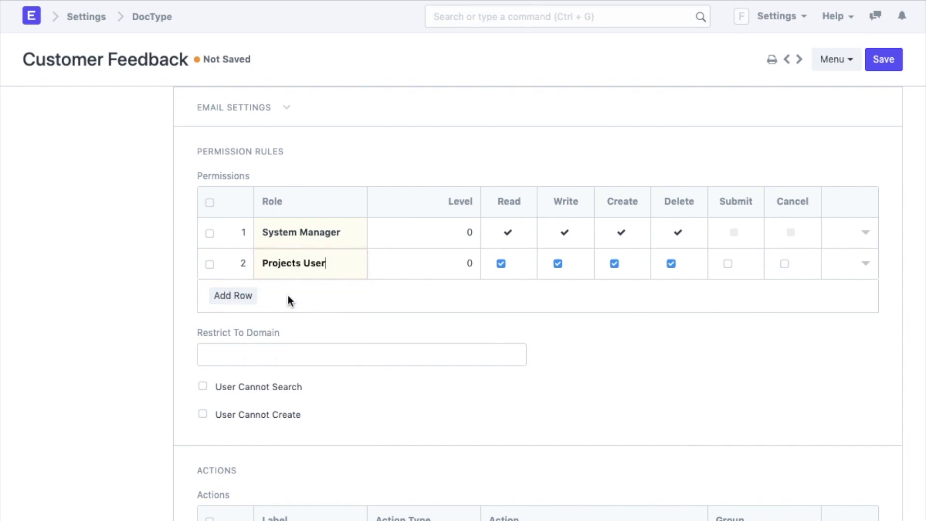
click(614, 264)
click(671, 264)
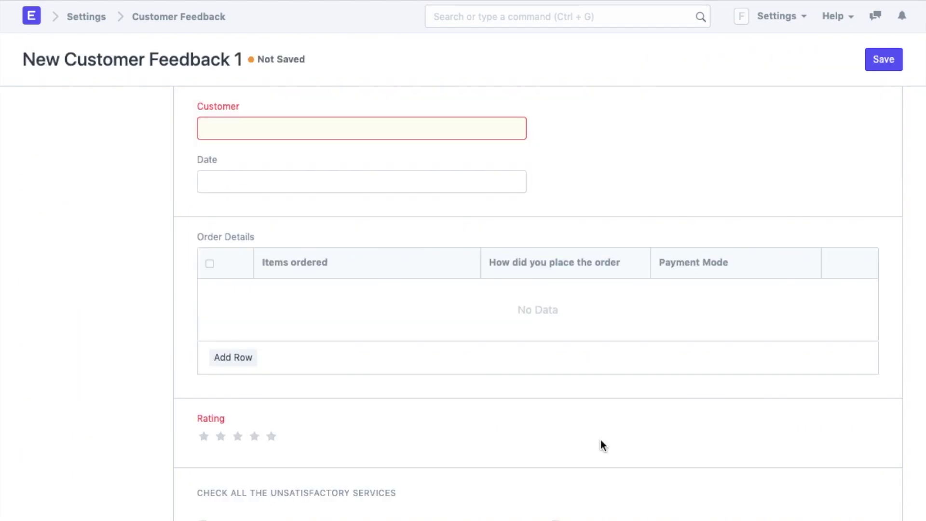
Step: Scroll the Customer Feedback DocType definition down toward its fields
scroll(601, 441, down, 4)
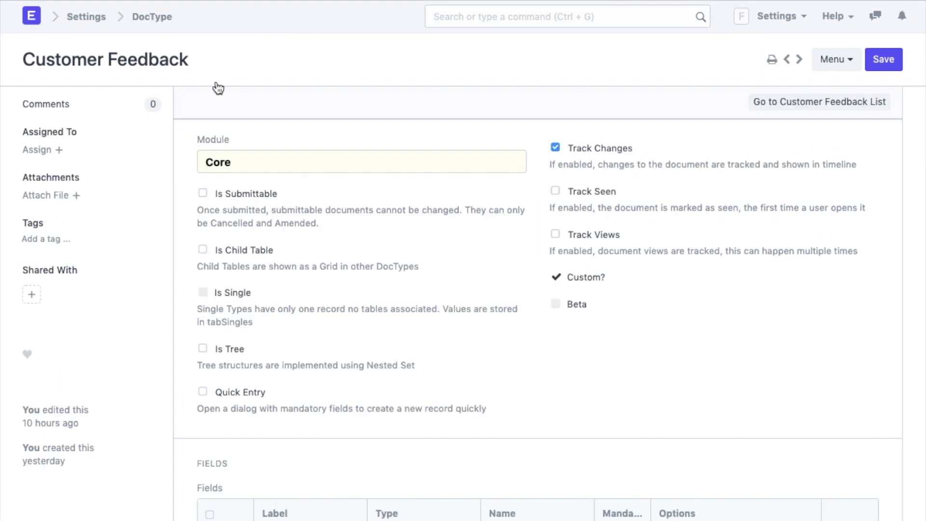
Step: Enable In List View on the Account Manager field, matching the Customer field
scroll(358, 289, down, 5)
scroll(359, 289, down, 2)
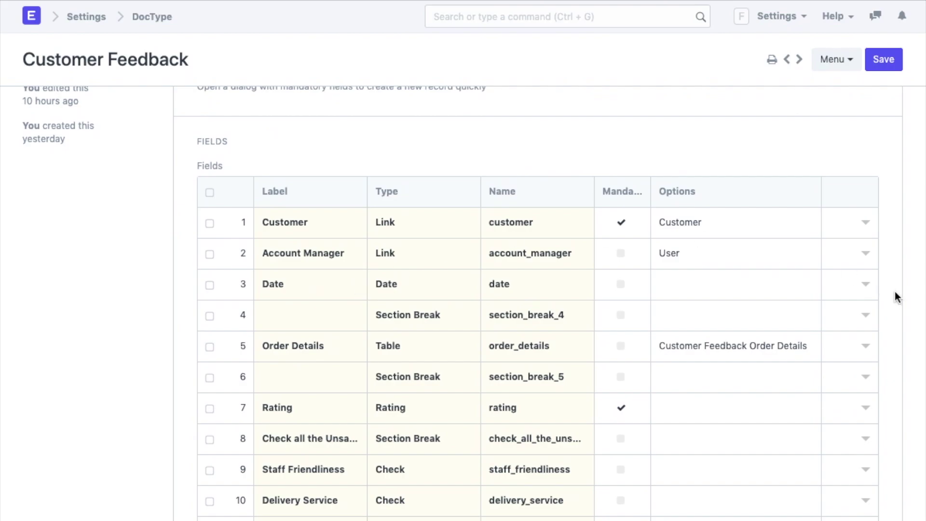
click(865, 225)
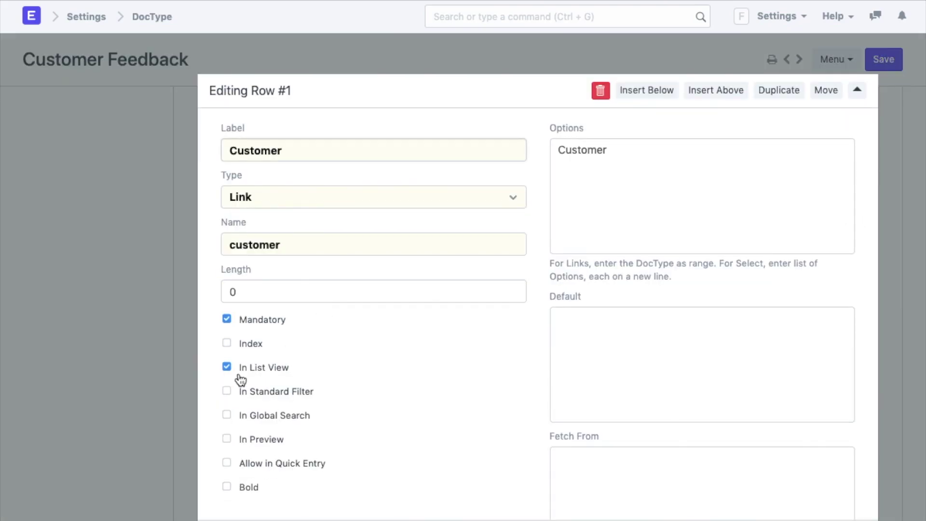
click(172, 388)
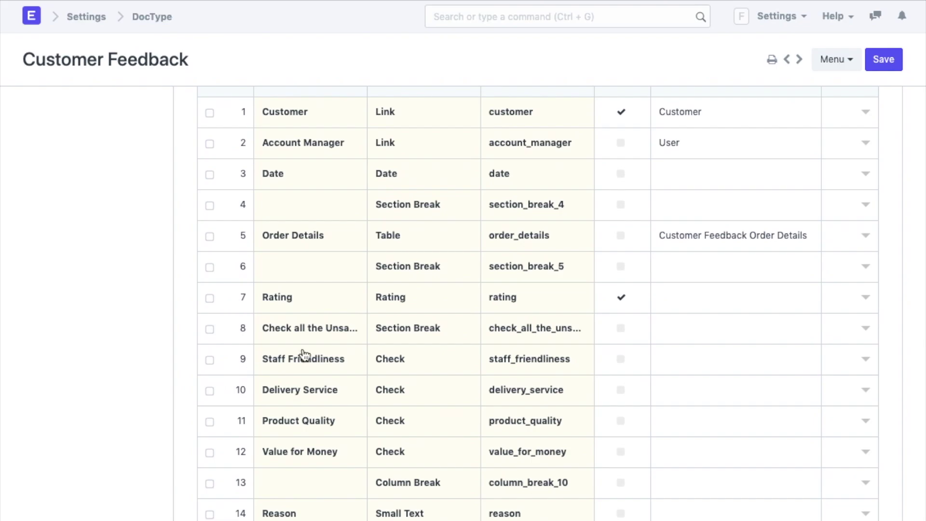
click(865, 143)
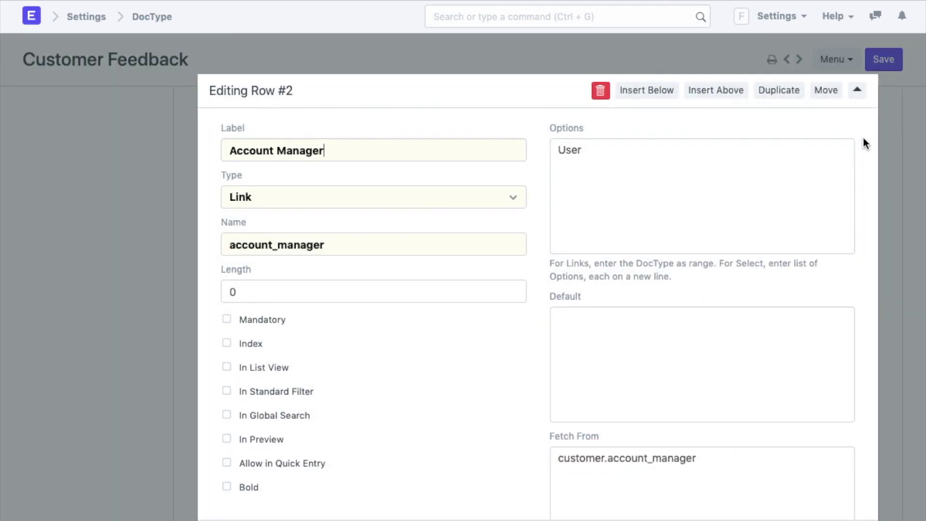
click(226, 367)
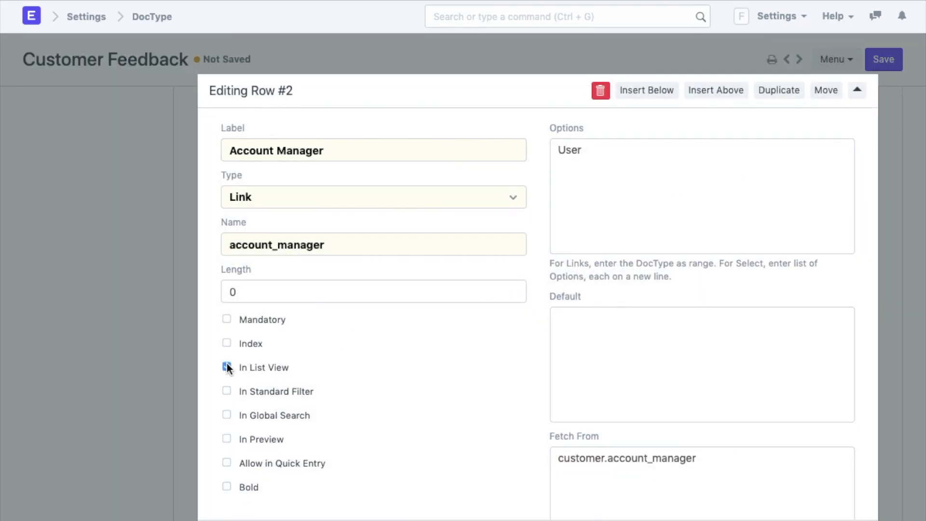
click(164, 401)
click(897, 65)
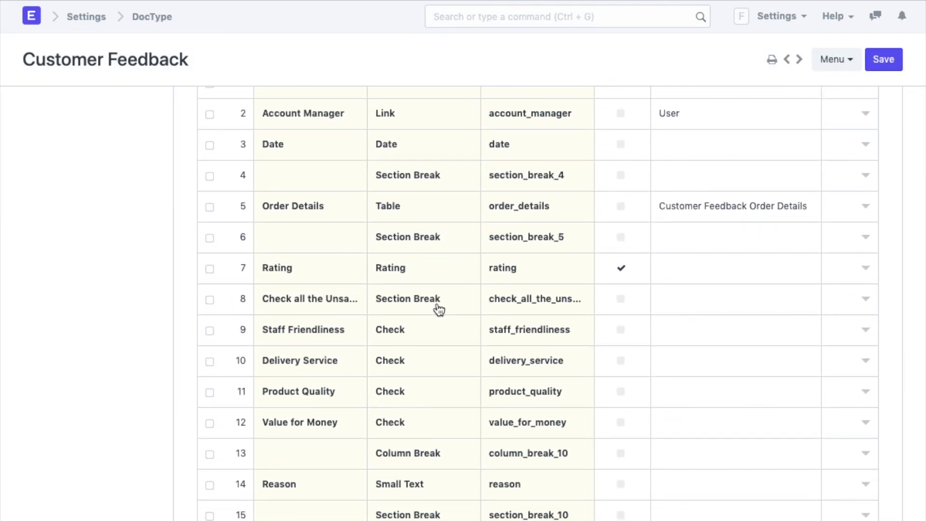
scroll(439, 309, down, 2)
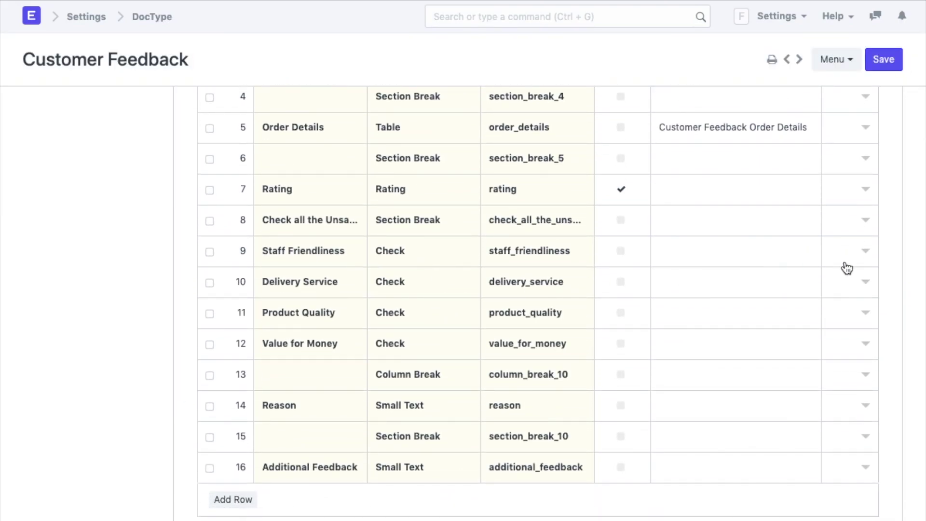
Step: Mark Staff Friendliness, Delivery Service, Product Quality and Value for Money as In Standard Filter
click(866, 252)
click(228, 345)
click(163, 362)
click(864, 143)
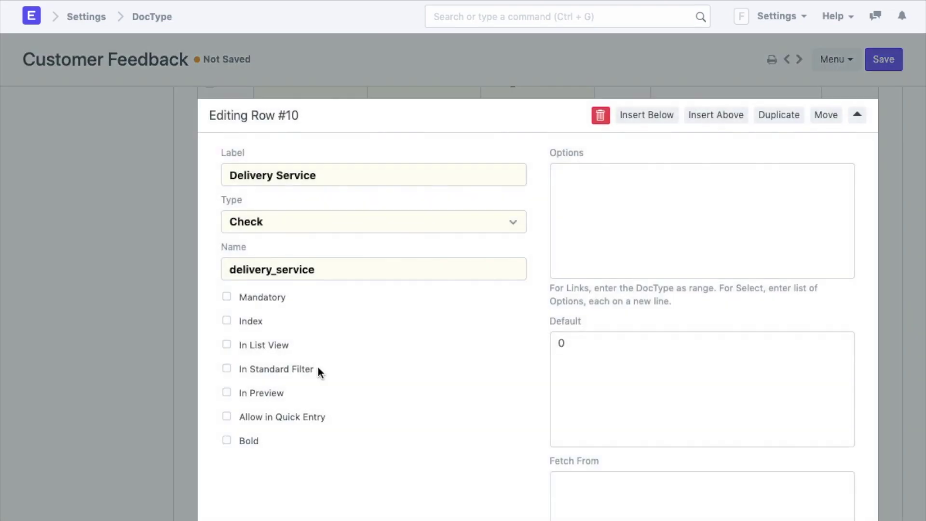
click(227, 344)
click(110, 379)
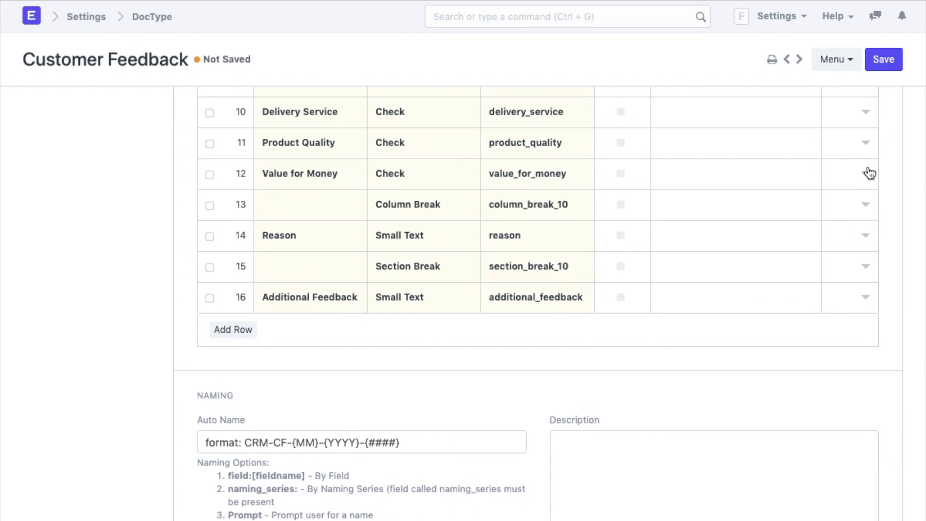
click(865, 143)
click(227, 344)
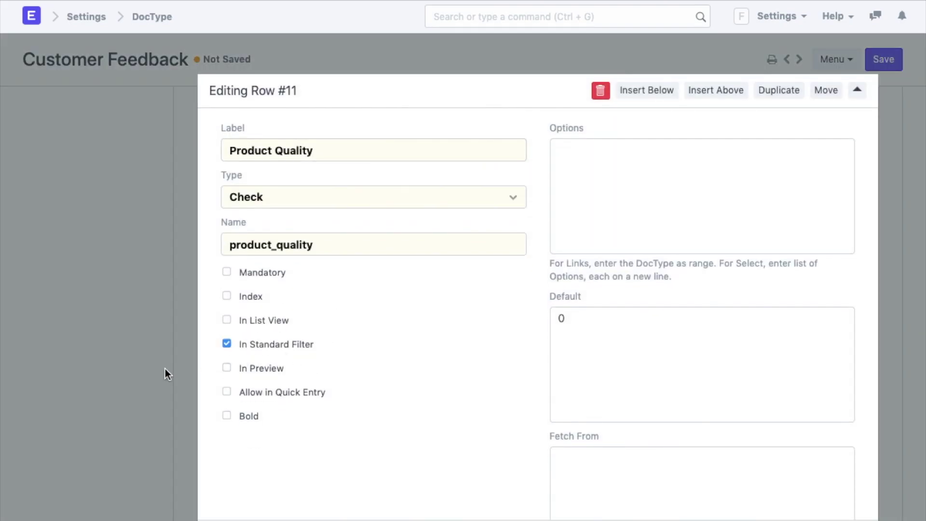
click(165, 369)
click(864, 143)
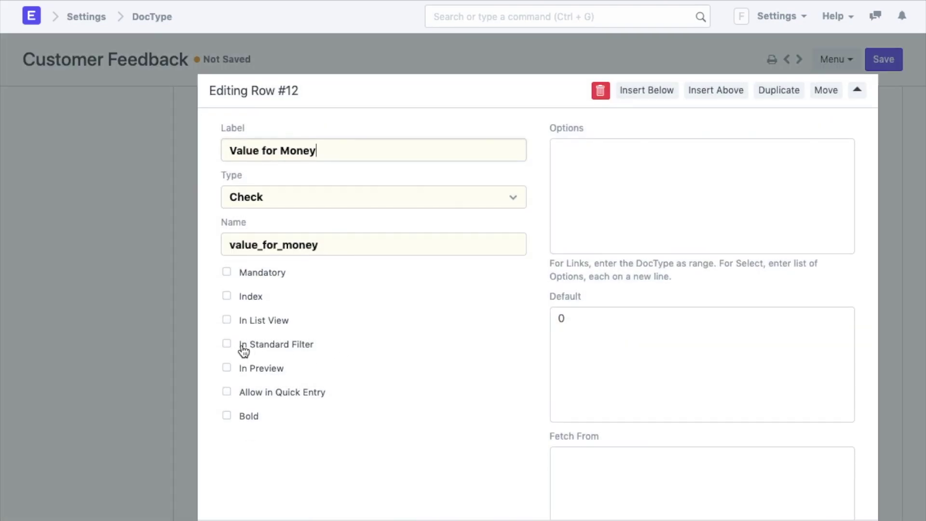
click(228, 344)
click(156, 367)
Step: Save the Customer Feedback DocType and go to its record list
scroll(220, 297, up, 2)
scroll(220, 299, up, 2)
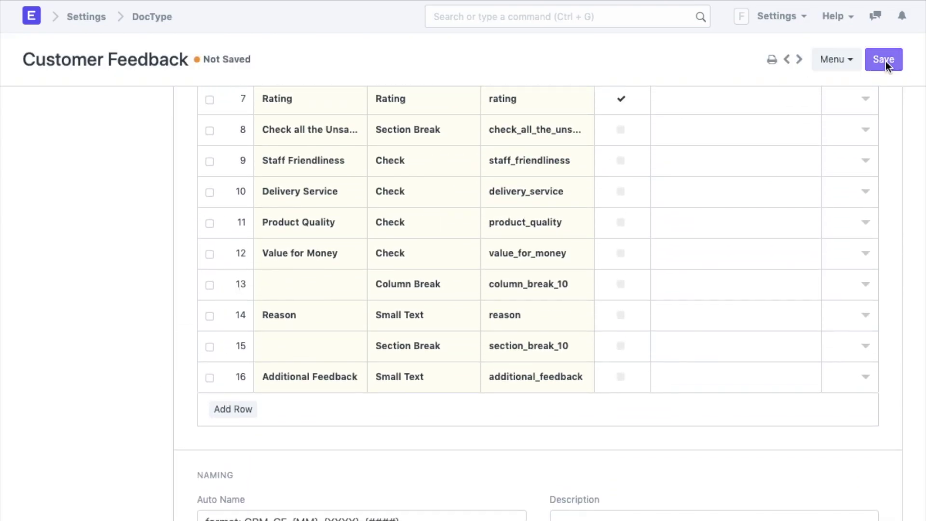
click(885, 62)
click(819, 99)
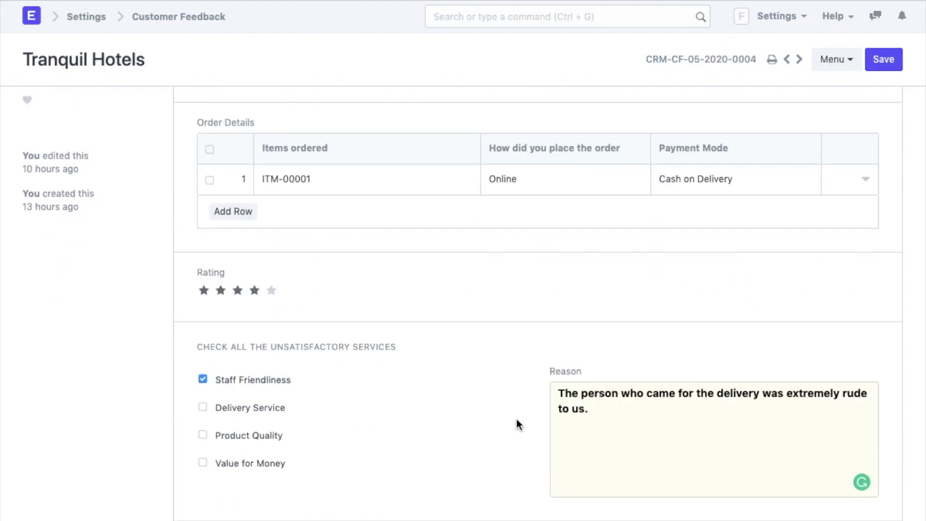
Step: Tick Track Changes on the Customer Feedback DocType
scroll(516, 417, down, 10)
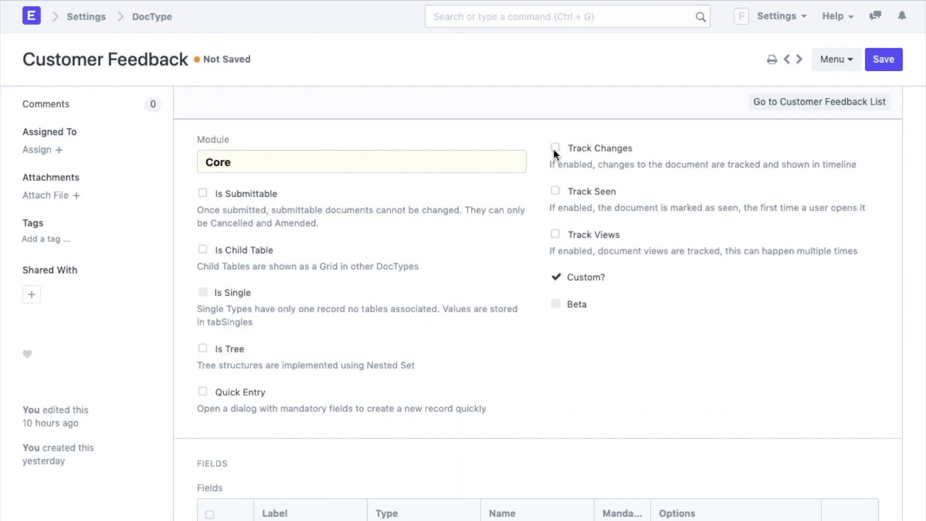
click(554, 148)
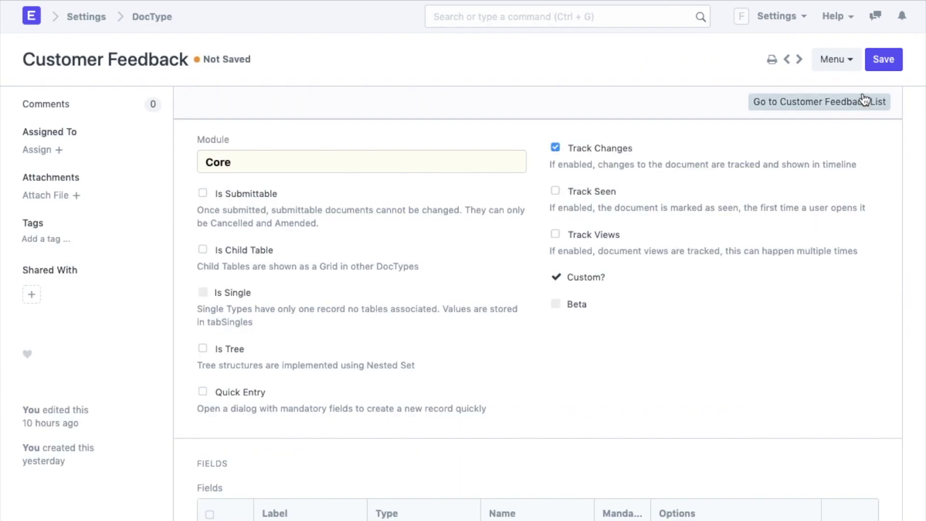
Step: Save Track Changes, view the Tranquil Hotels customer issue, and expand Form Settings
click(884, 62)
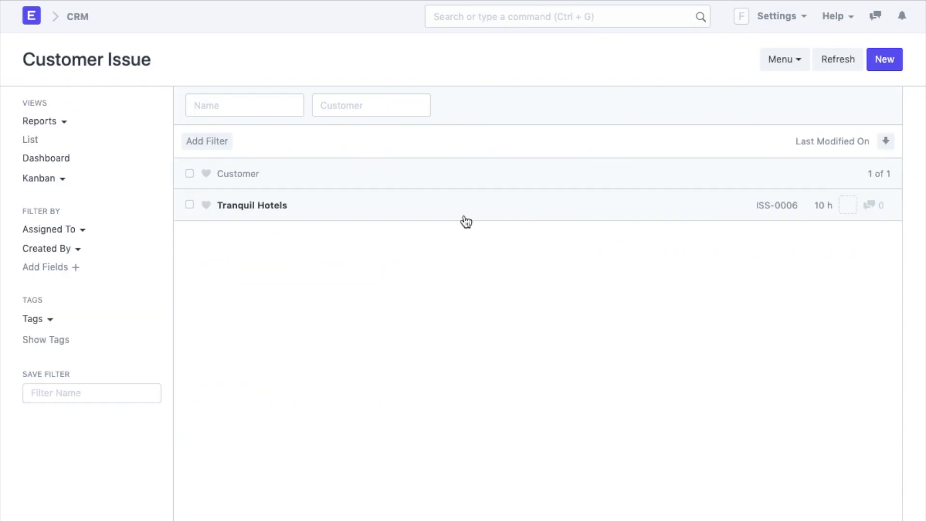
click(464, 215)
scroll(445, 416, down, 5)
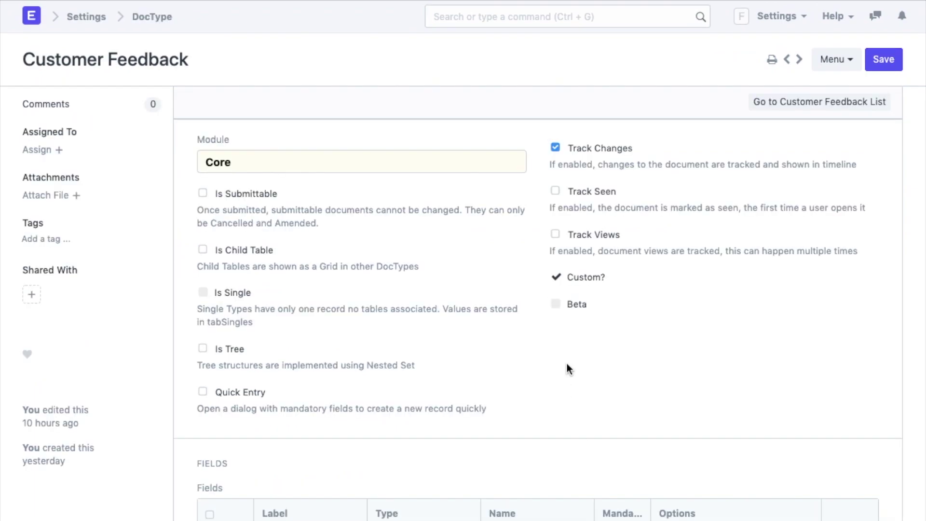
scroll(566, 366, down, 12)
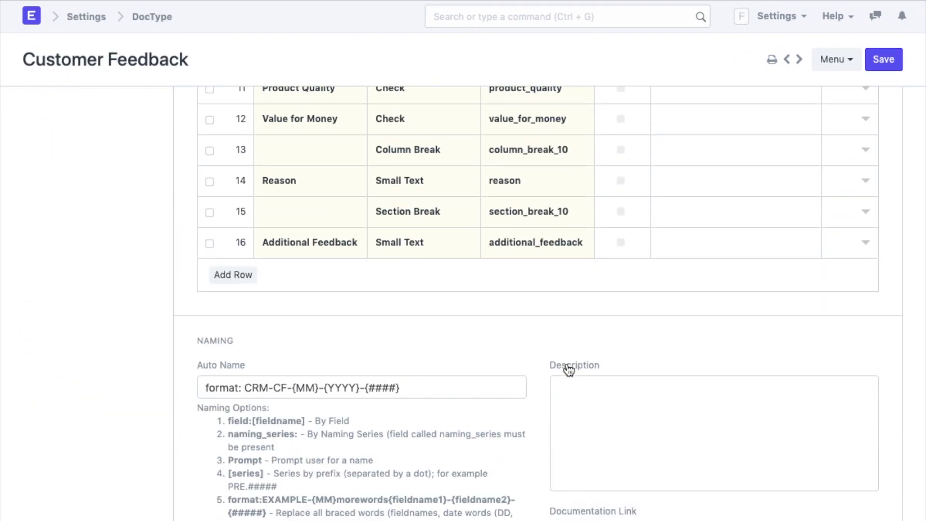
scroll(569, 369, down, 9)
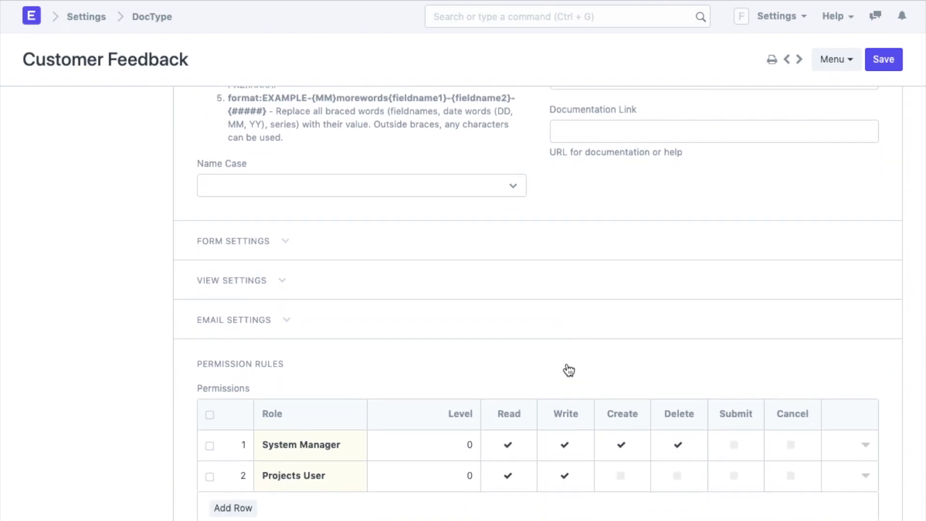
click(218, 213)
Step: Set Timeline Field to customer, tick Allow events in timeline, and save
click(254, 328)
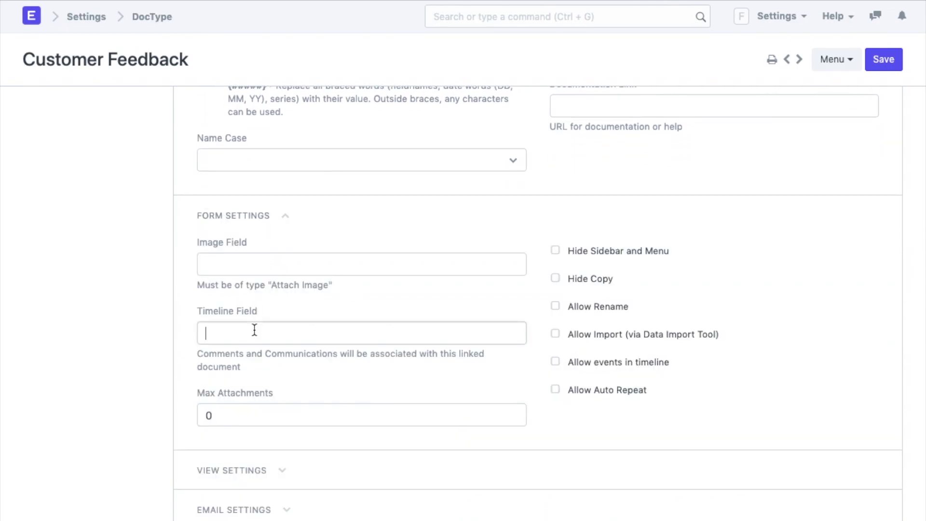
text(custom)
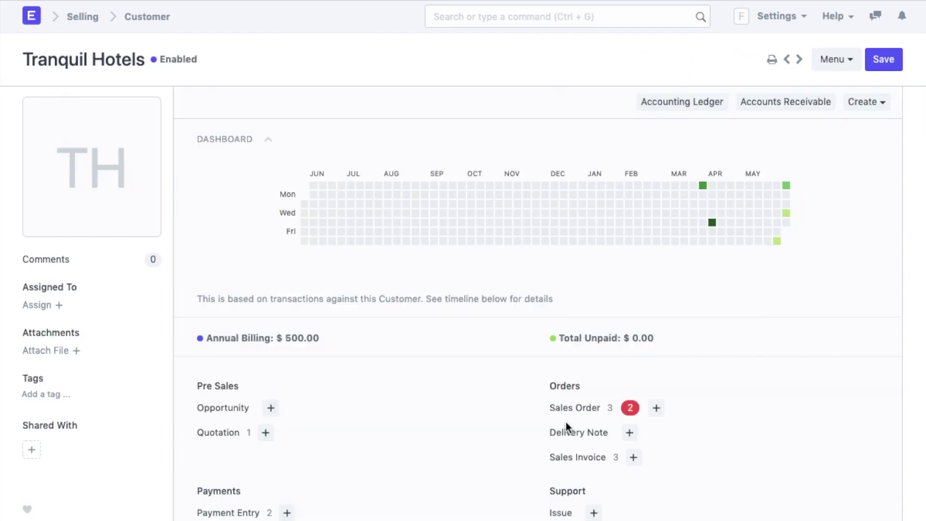
scroll(566, 422, down, 15)
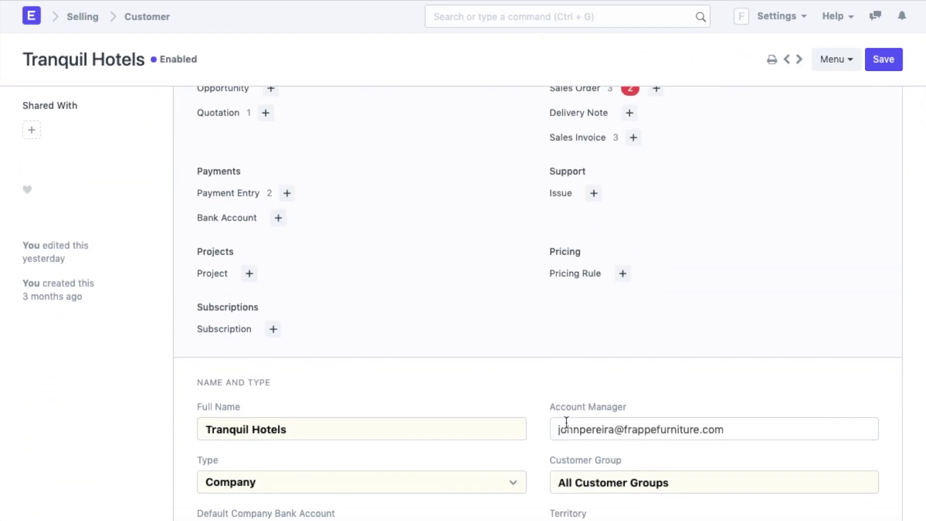
scroll(566, 421, down, 15)
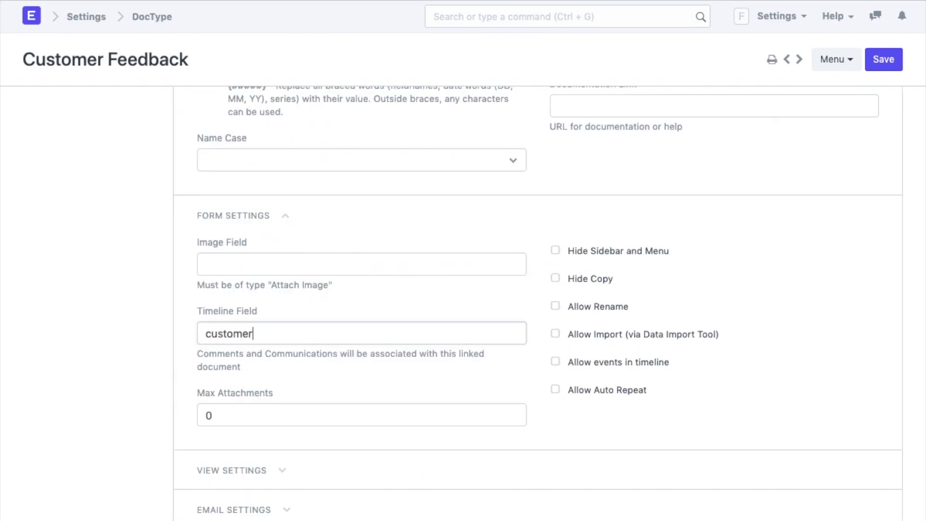
click(555, 363)
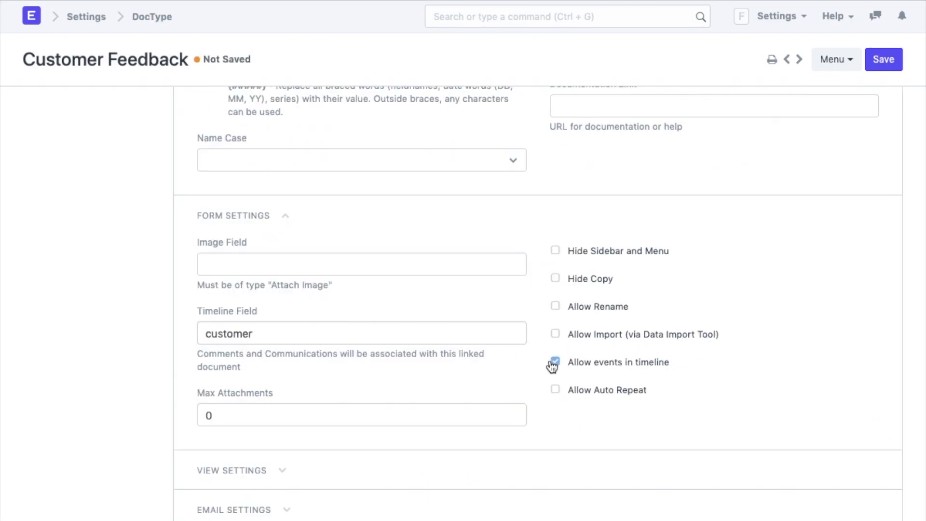
click(896, 60)
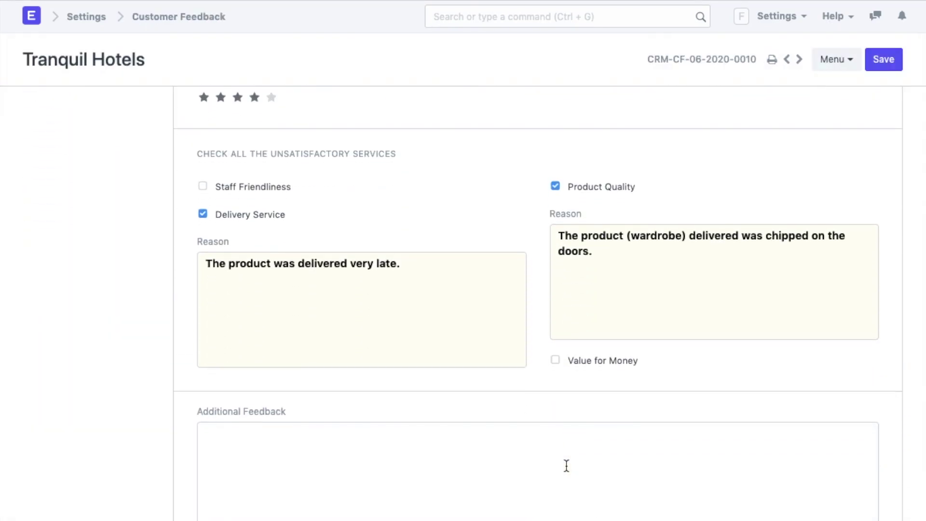
scroll(564, 464, down, 10)
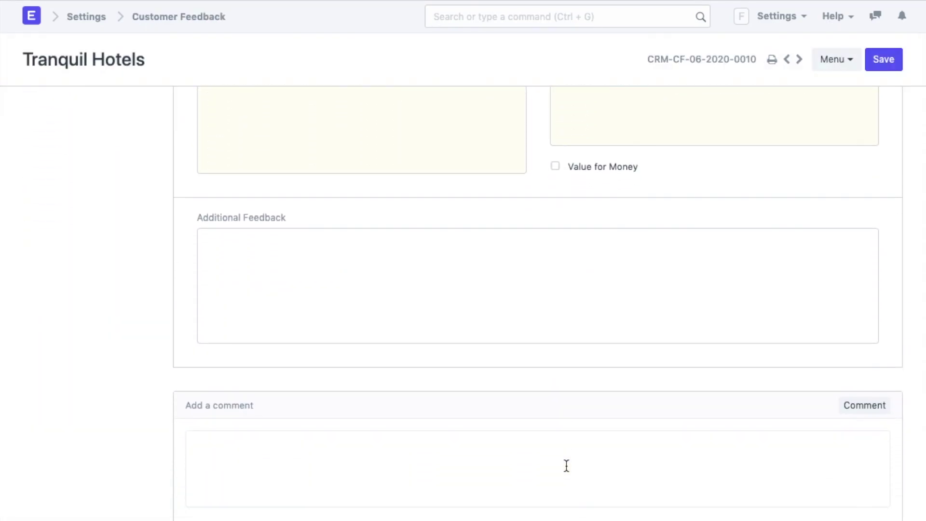
Step: Start a new ToDo activity from the feedback timeline dated June 8
click(326, 208)
click(392, 100)
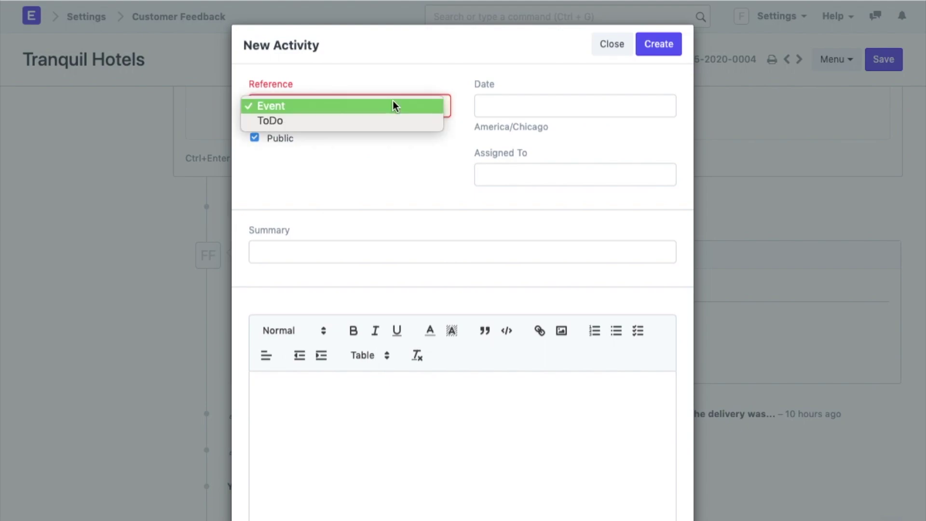
click(383, 113)
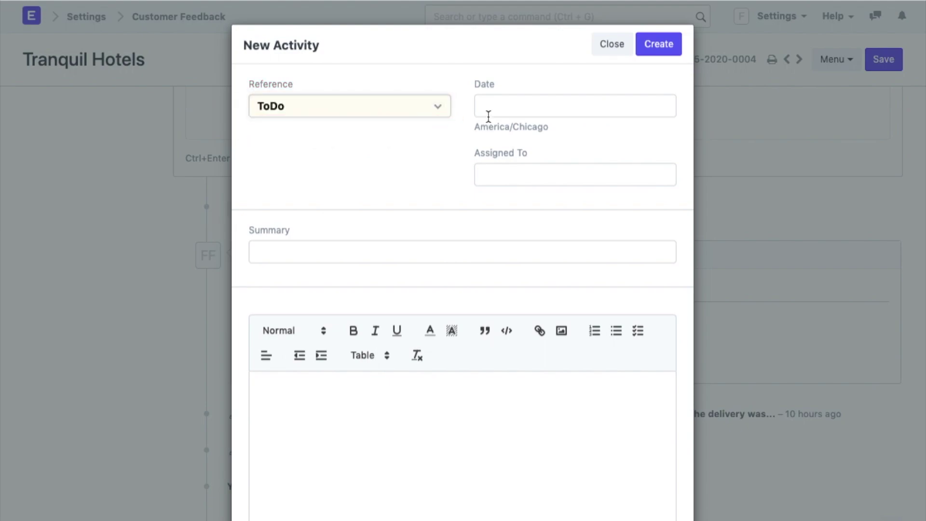
click(487, 112)
click(523, 225)
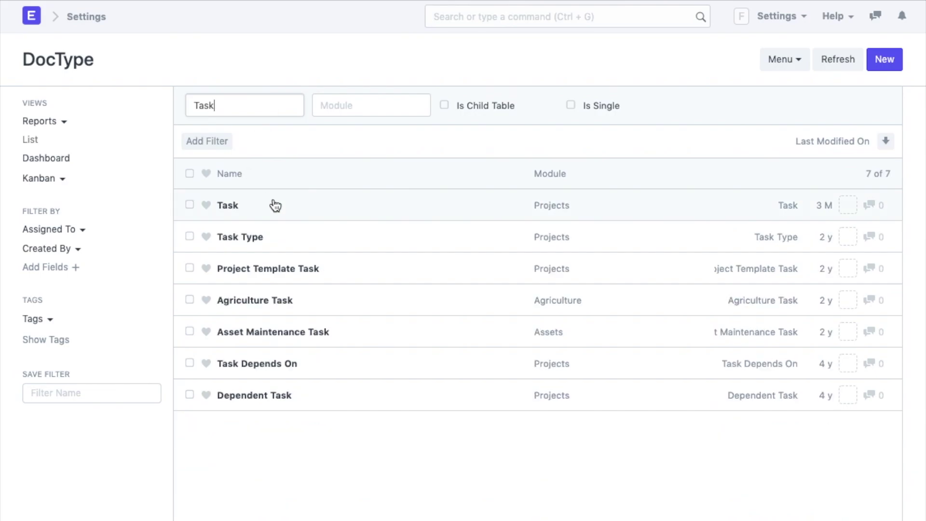
Step: Open the Task DocType, search 'Customize', go to the Task list and open its Menu
click(275, 206)
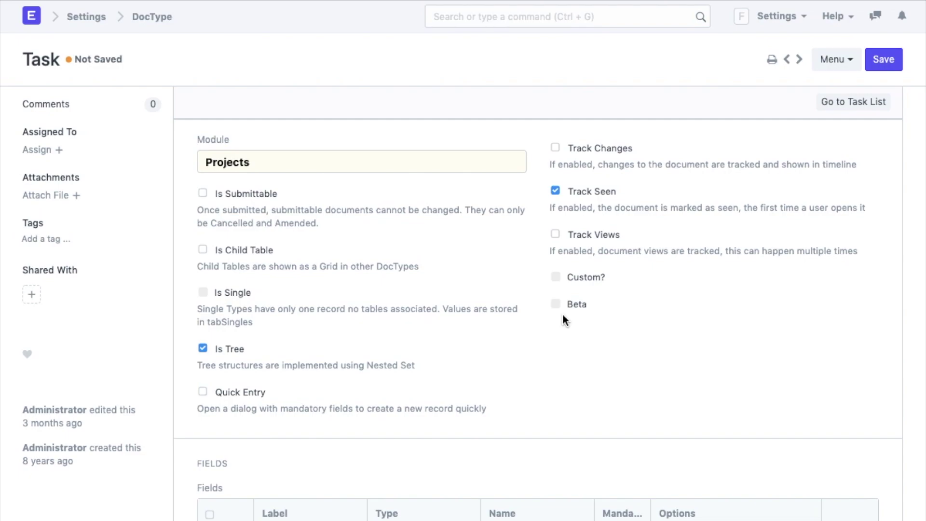
click(543, 22)
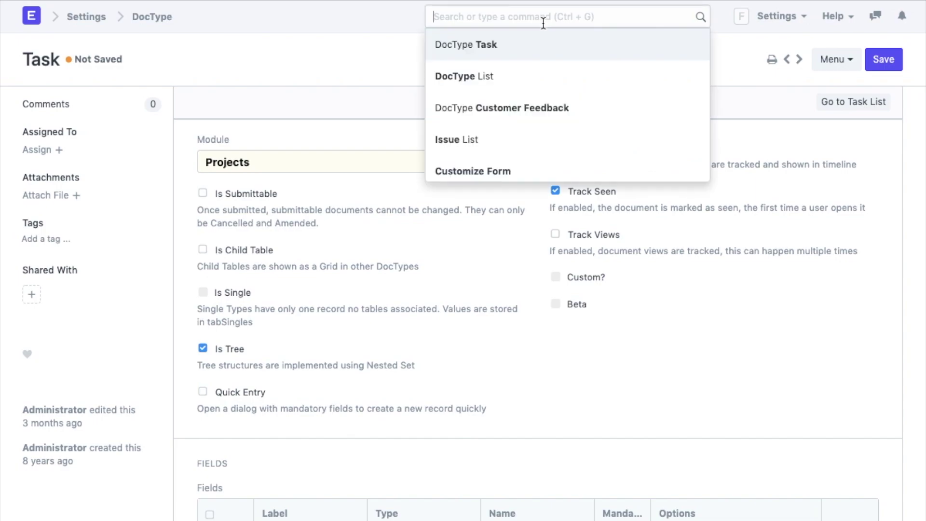
text(Customize)
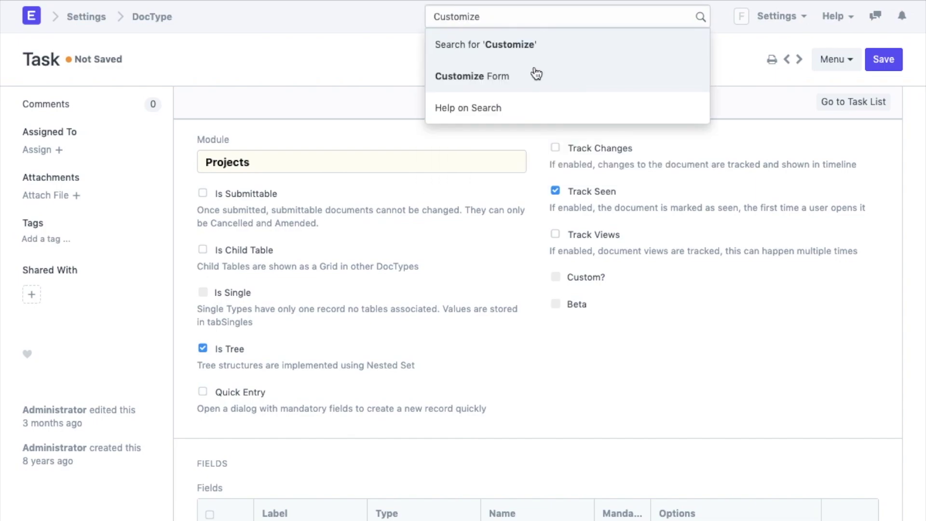
click(835, 109)
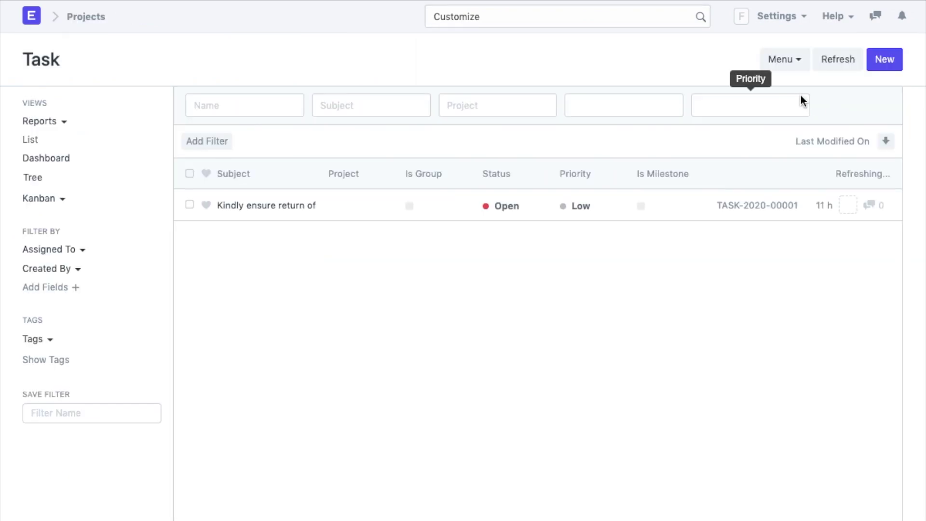
click(784, 62)
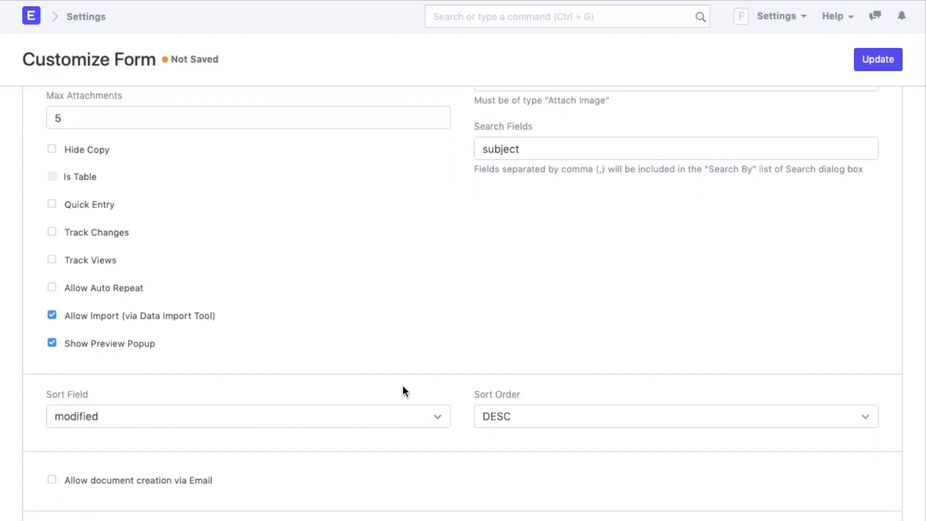
Step: Add a Customer Feedback Link field below Issue on Task, then start a task from the feedback
scroll(403, 386, down, 10)
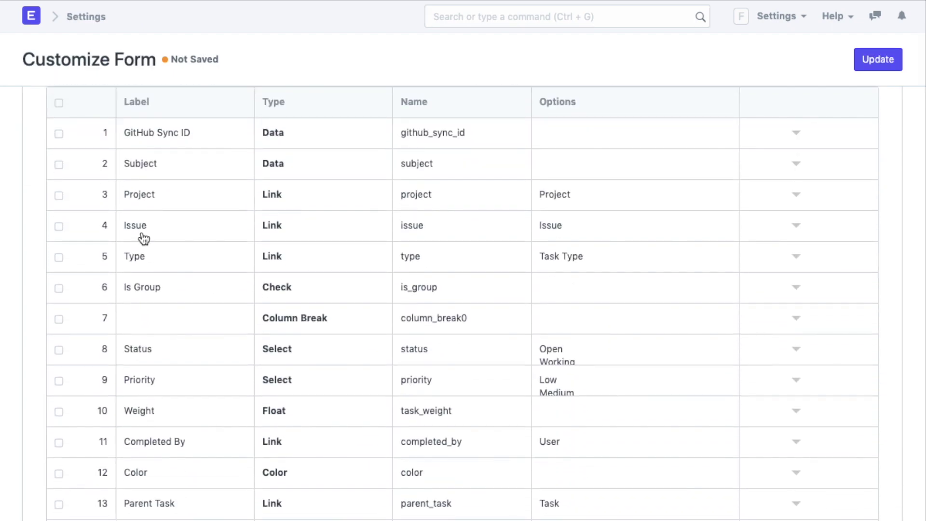
click(801, 229)
click(646, 93)
click(276, 233)
text(Cus)
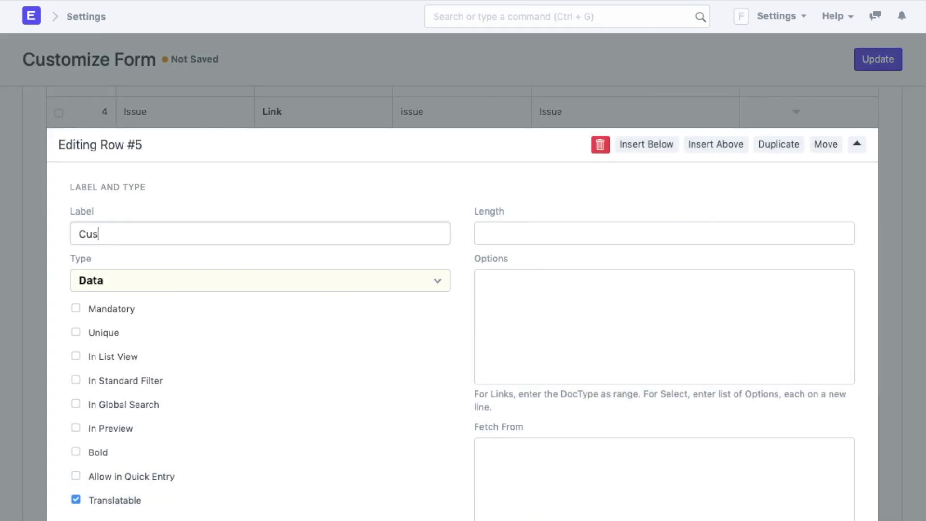
text(tomer Feedback)
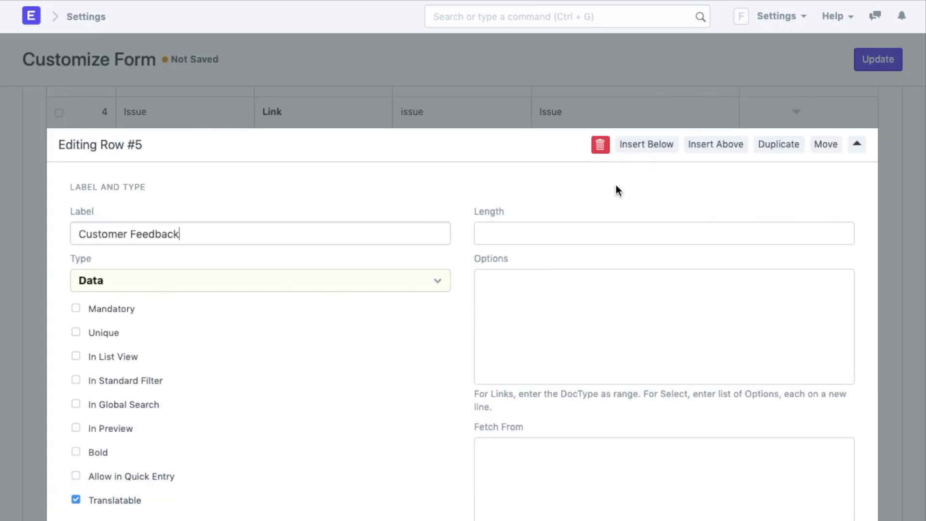
click(564, 308)
text(Customer F)
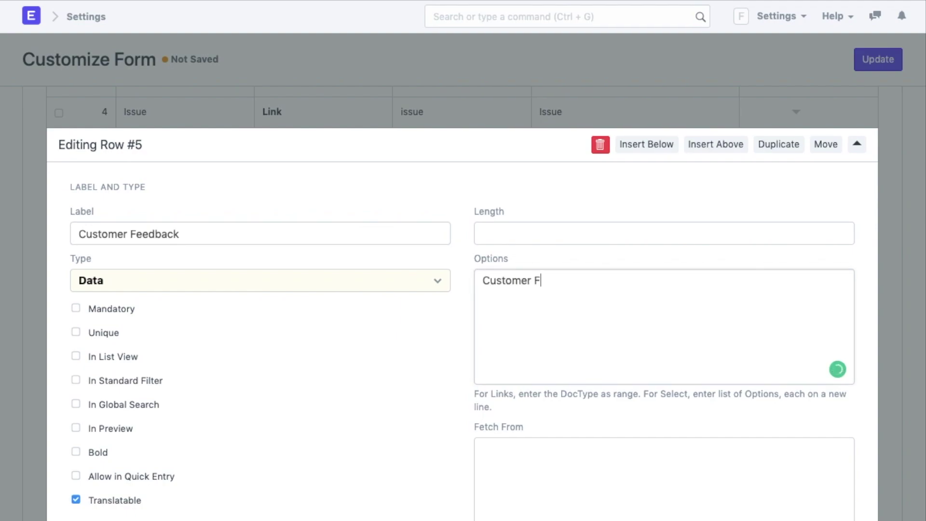
text(eedback)
click(378, 287)
click(313, 456)
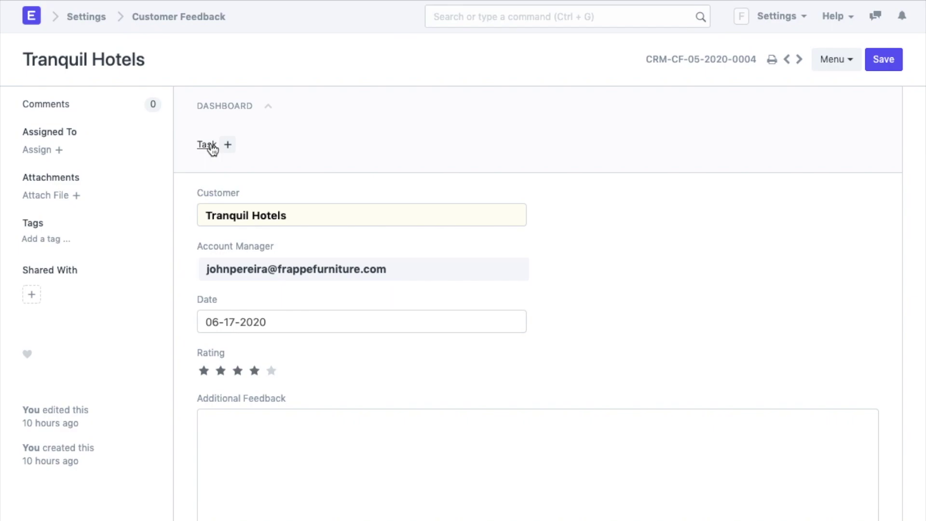
click(226, 146)
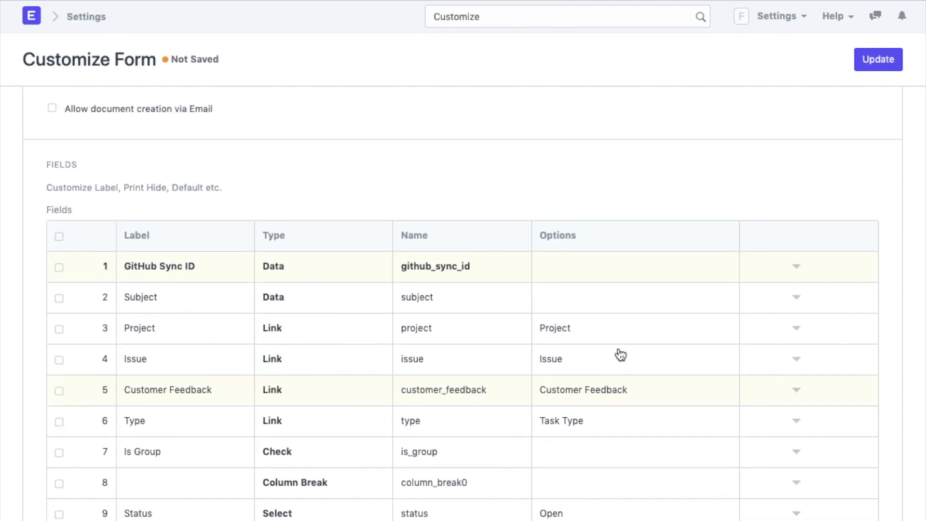
scroll(617, 349, up, 10)
Step: Switch Customize Form from Task to Item and load its fields
scroll(616, 351, up, 2)
click(401, 165)
key(BackSpace)
key(BackSpace)
key(BackSpace)
key(BackSpace)
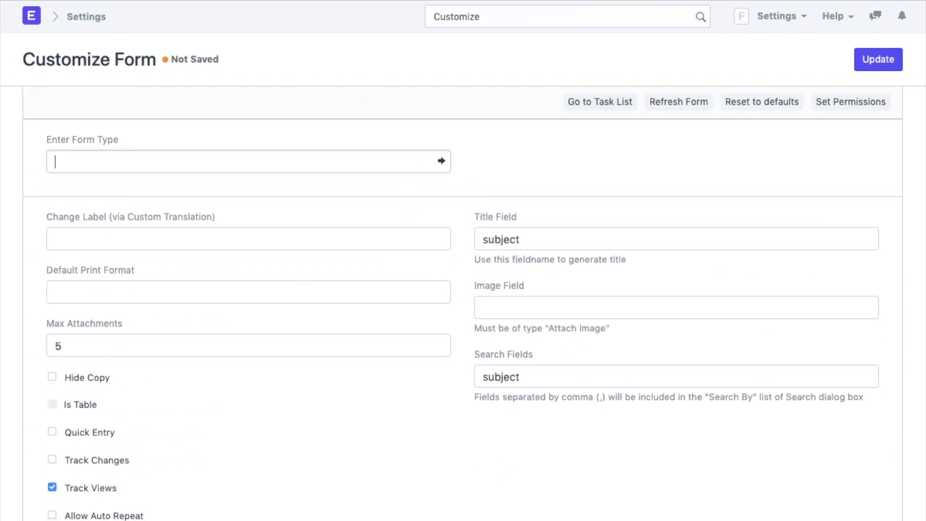
text(Item)
click(299, 208)
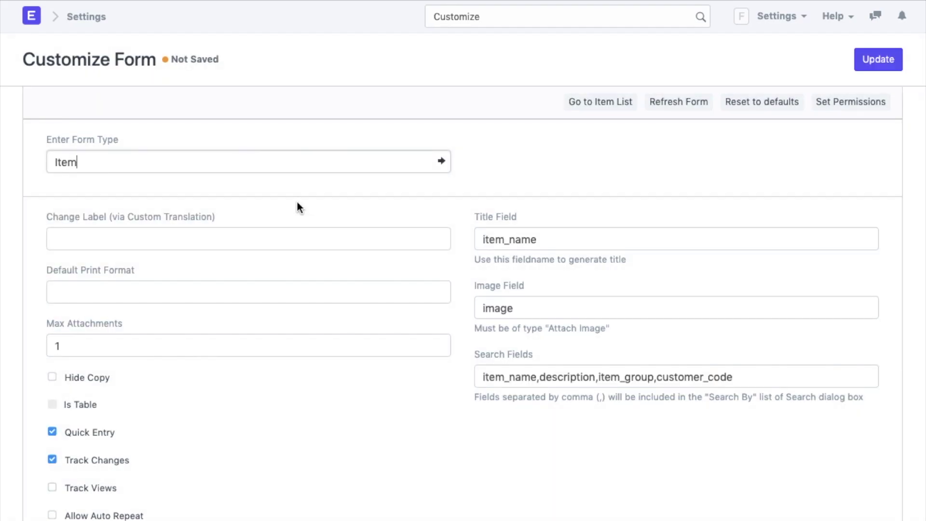
scroll(333, 317, down, 15)
scroll(334, 315, down, 12)
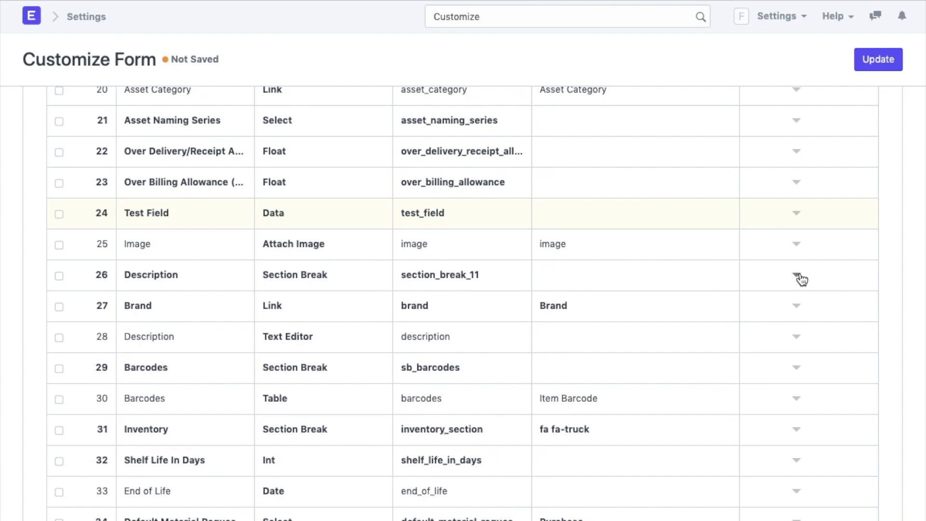
Step: Insert a 'Dimenstions' Section Break field below Description
click(799, 280)
click(670, 92)
click(263, 234)
text(Dimenstions)
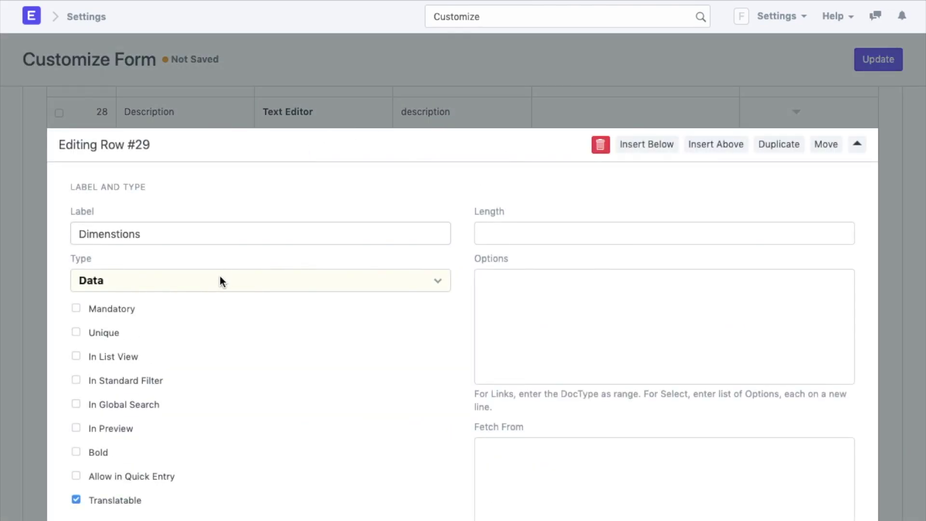
click(220, 280)
scroll(205, 484, down, 2)
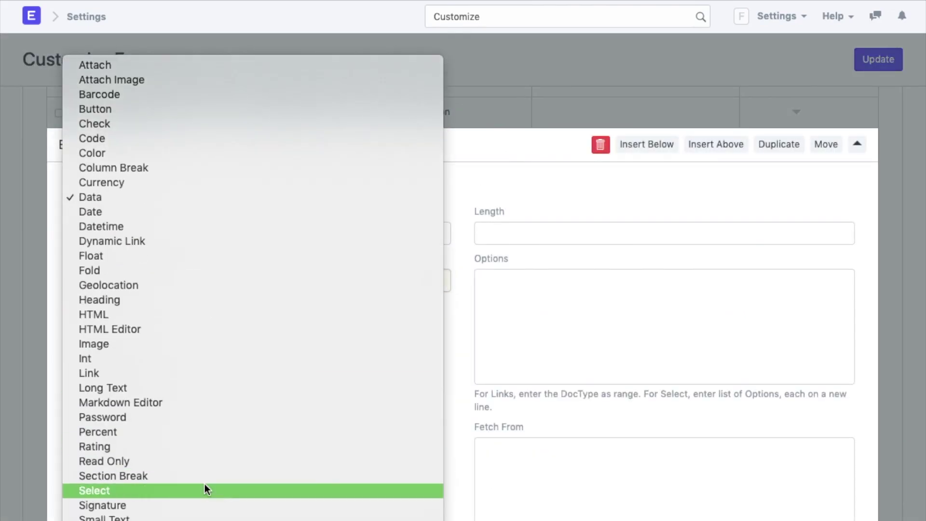
click(207, 496)
click(655, 147)
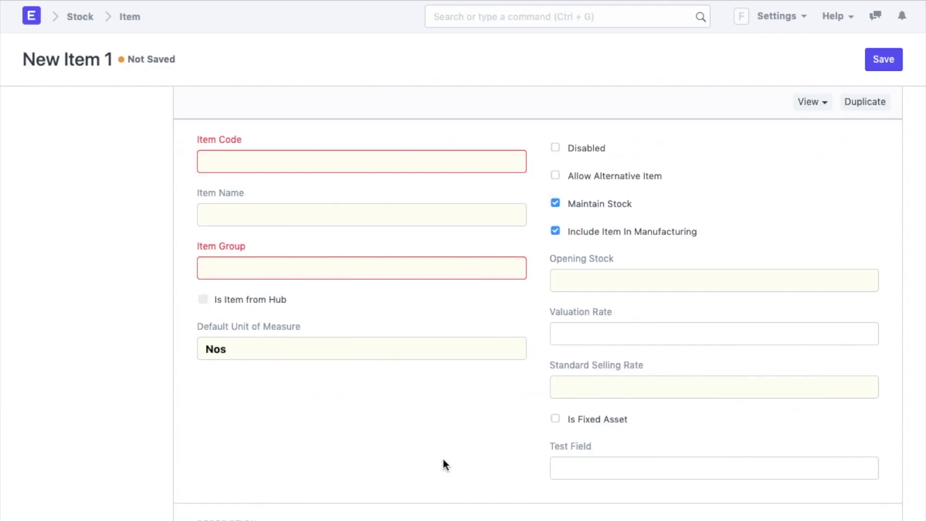
scroll(443, 463, down, 8)
Step: Review the Dimenstions section with Height, Width, Breadth and Weight, then return to the home workspace
scroll(440, 453, down, 1)
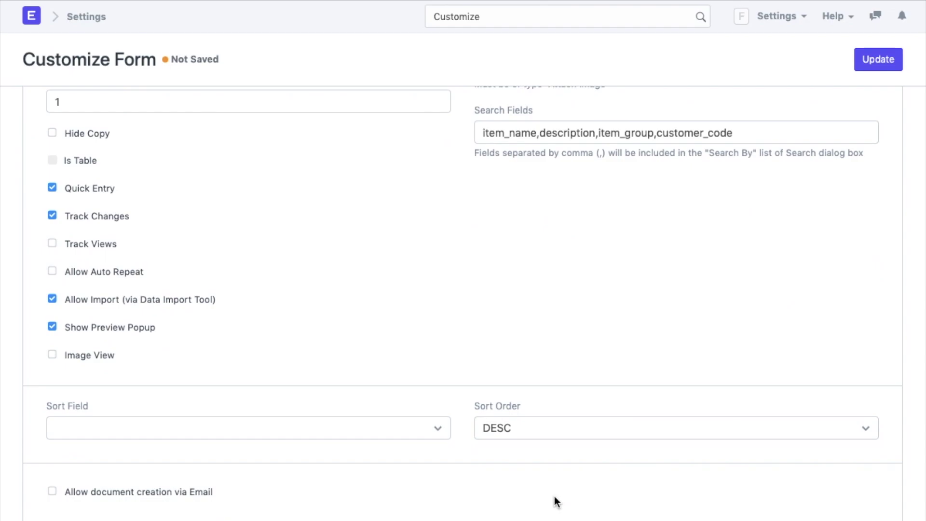
scroll(554, 498, down, 15)
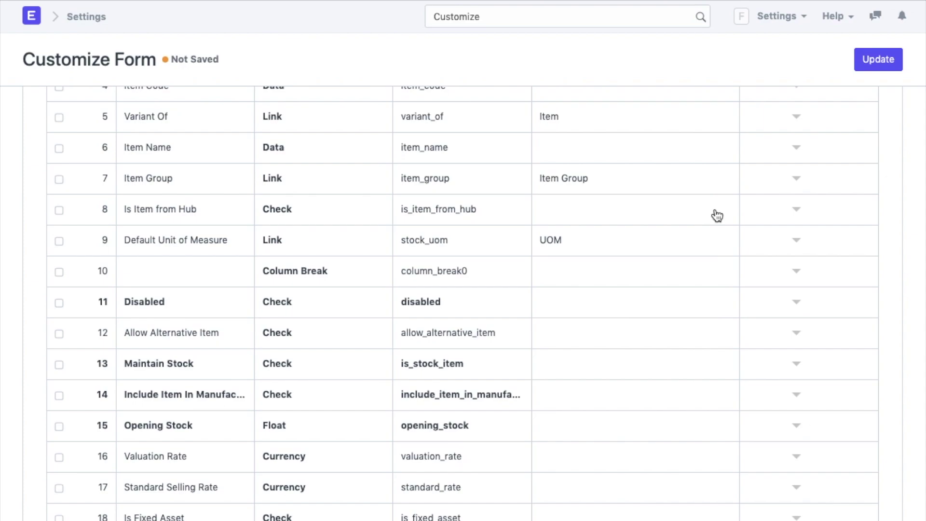
click(31, 25)
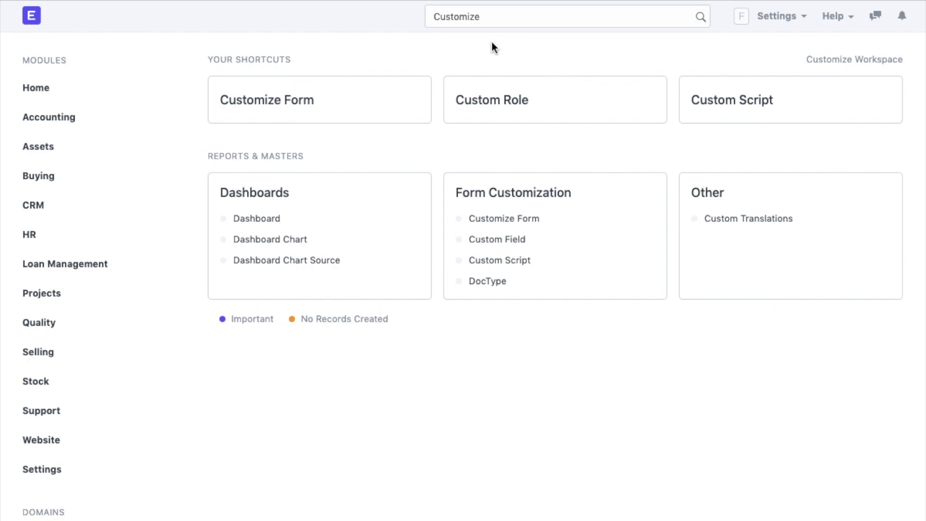
Step: Show the Help menu with Support, Documentation, User Forum, About and Keyboard Shortcuts
click(845, 29)
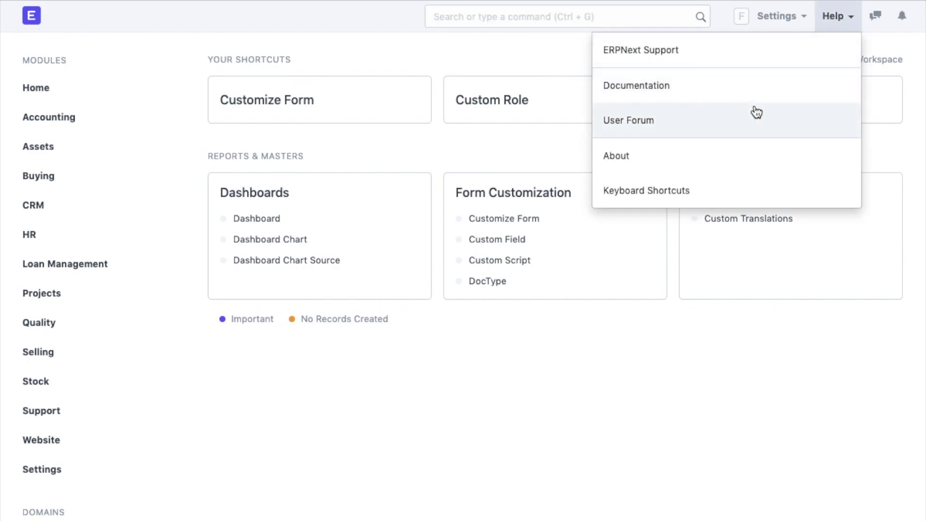